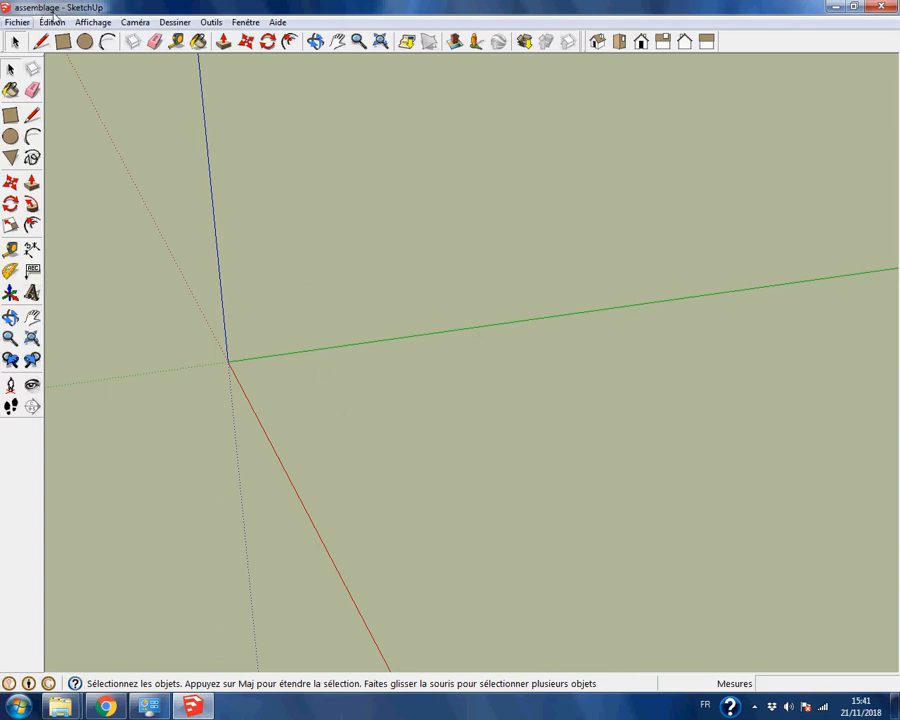
Step: Open the layers list, place it clear of the origin, and add a layer named fonds
key("o")
left_click_drag(425, 424, 428, 364)
key("space")
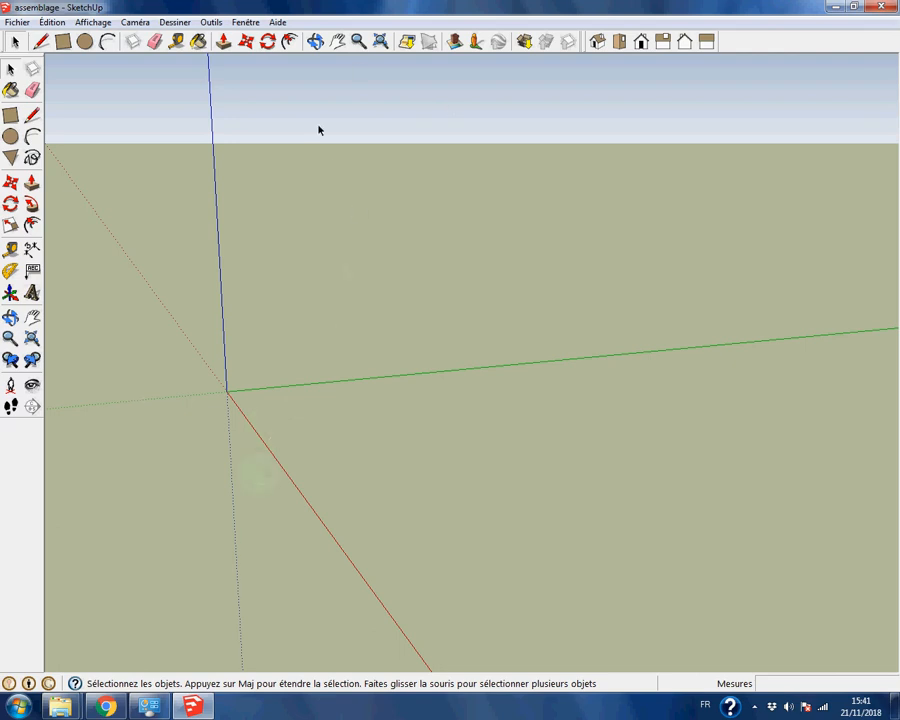
left_click(246, 22)
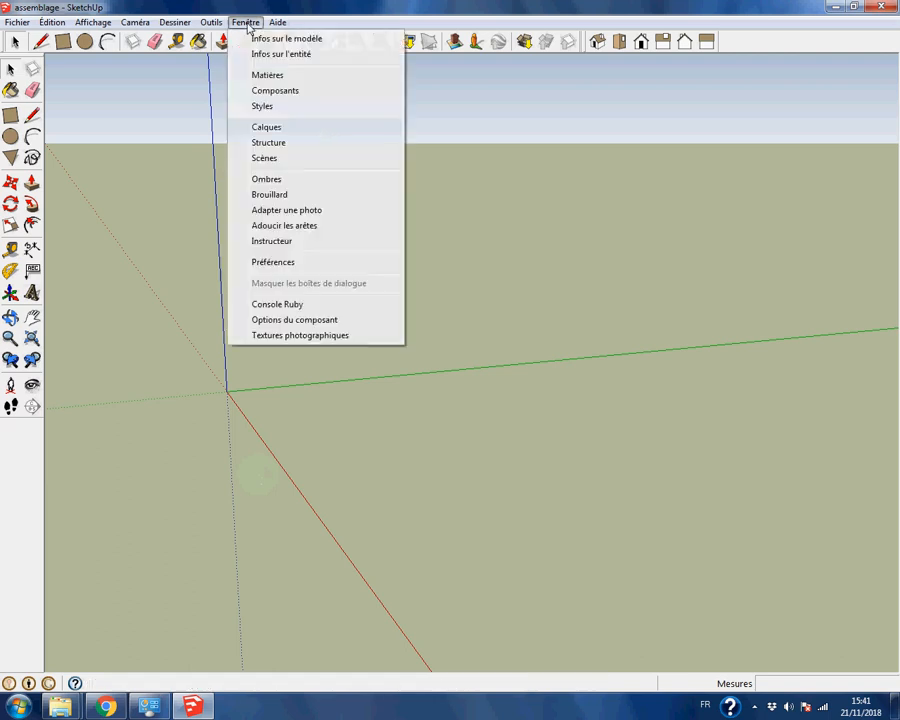
left_click(295, 127)
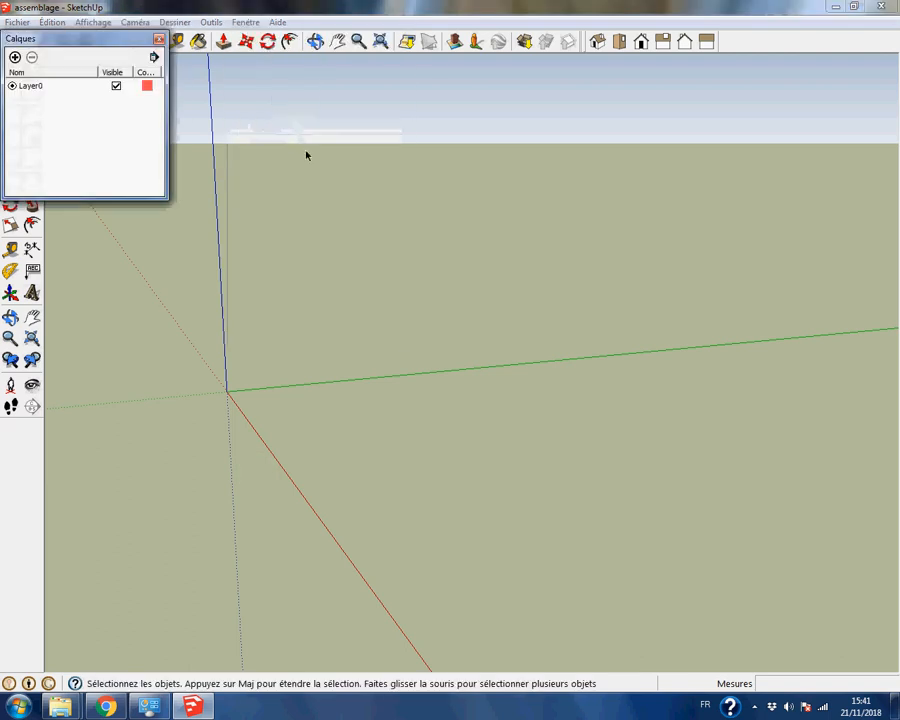
left_click_drag(128, 45, 816, 83)
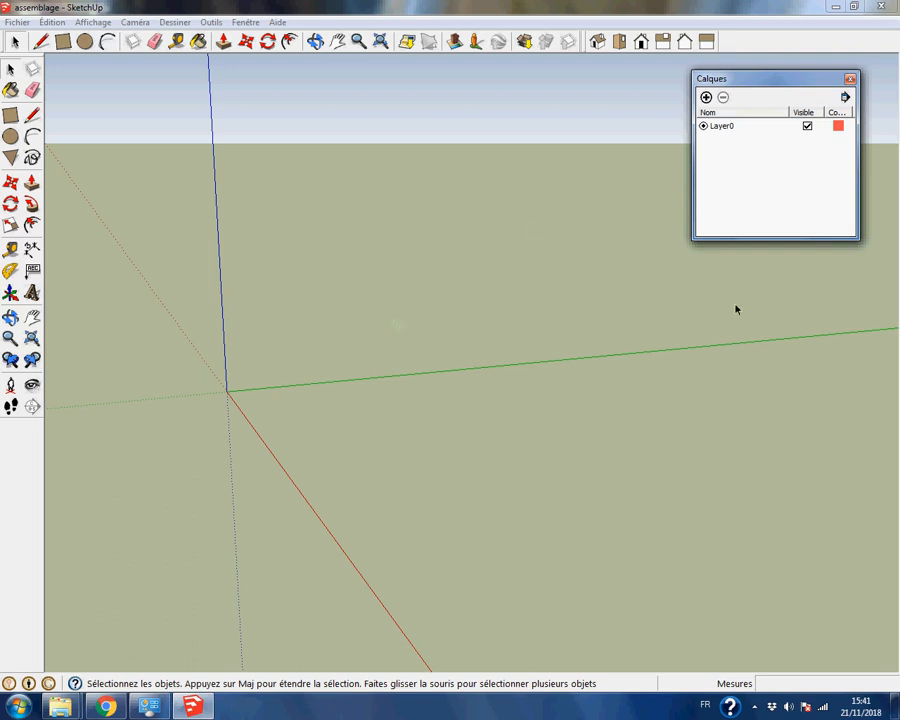
left_click(706, 98)
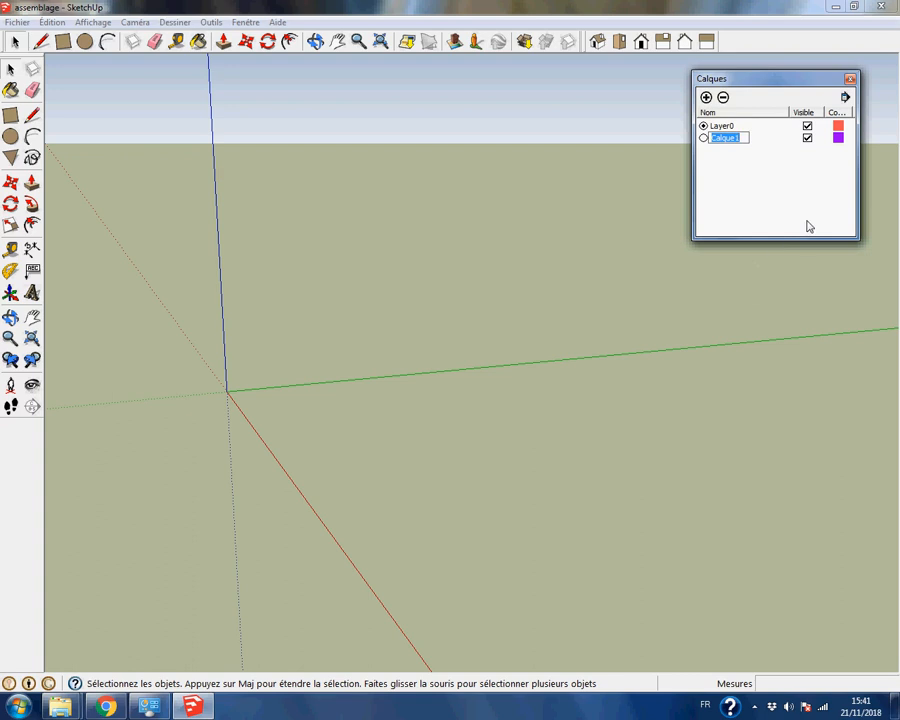
type("fonds")
Step: Set the colour of the fonds layer to orange-red using the colour wheel
left_click(838, 138)
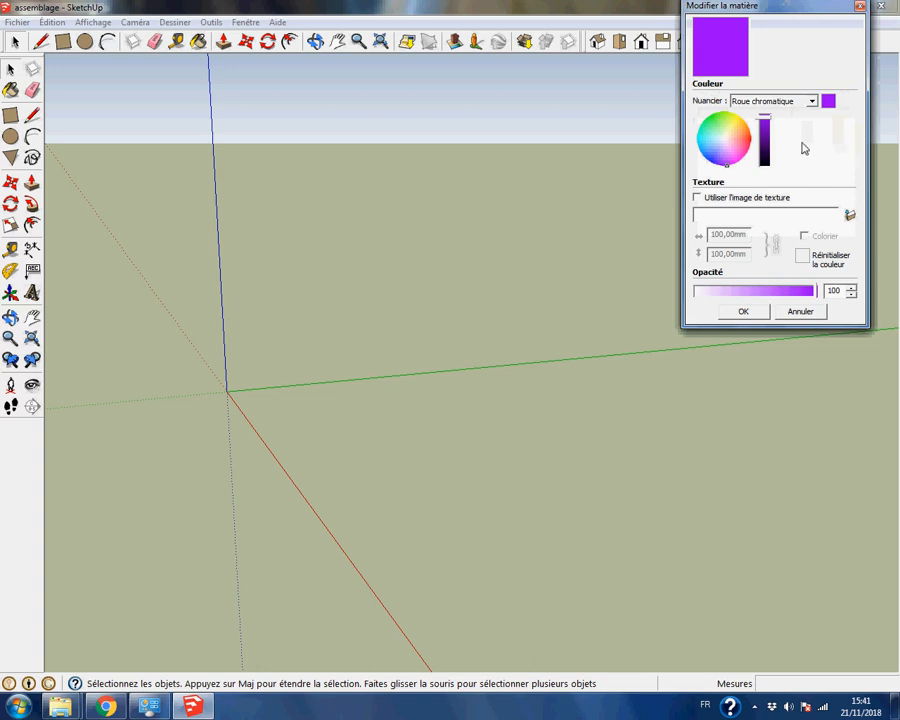
left_click(741, 141)
mouse_move(739, 134)
left_mouse_down()
mouse_move(765, 136)
mouse_move(765, 145)
mouse_move(766, 124)
left_mouse_up()
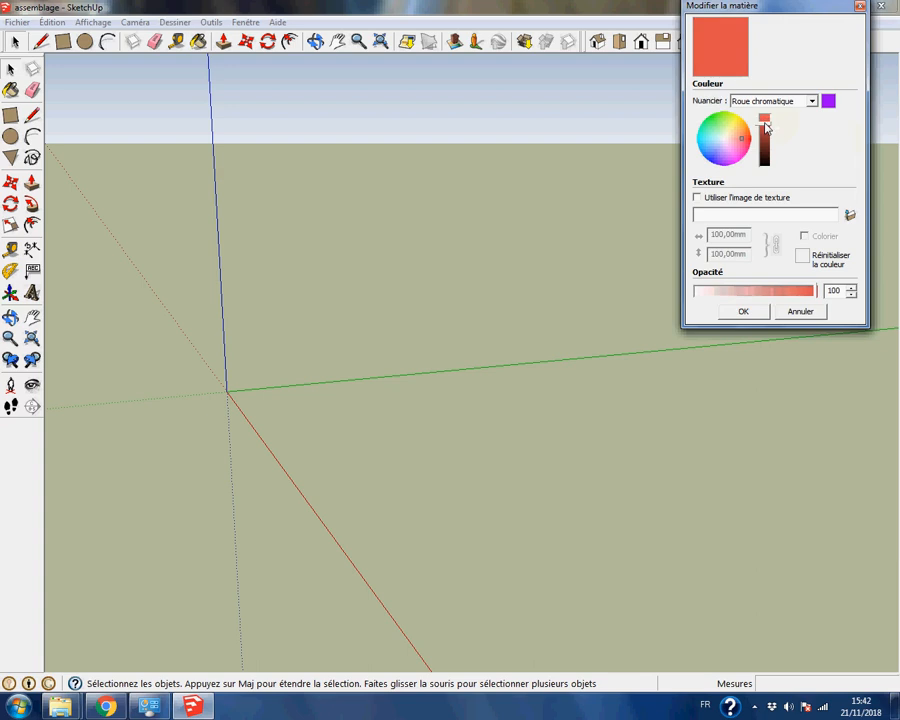
left_click(744, 311)
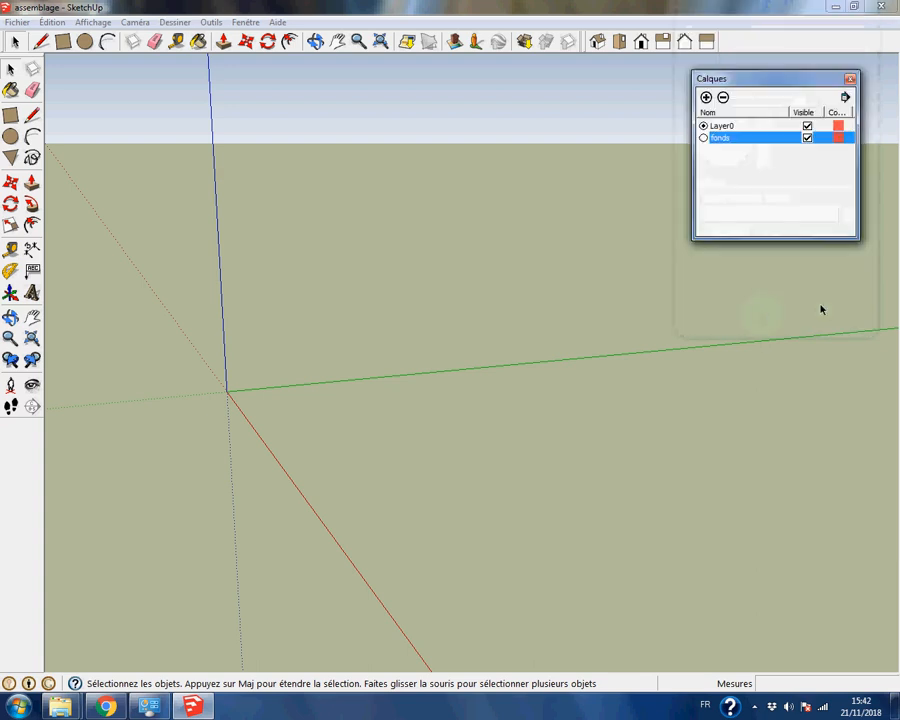
Step: Change the colour of the fonds layer to light green using the colour wheel
left_click(838, 142)
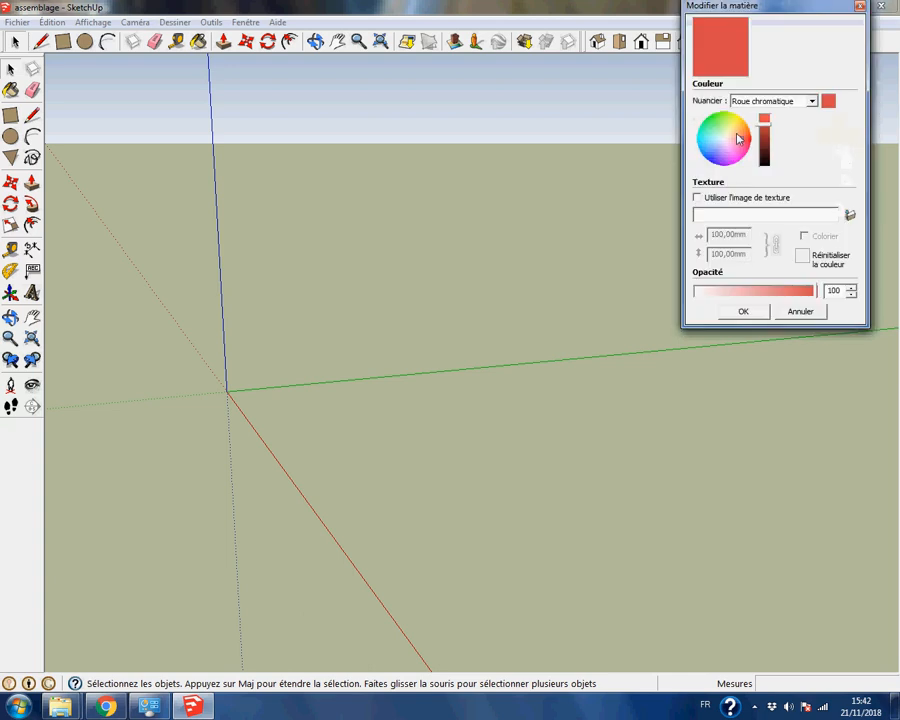
left_click(724, 123)
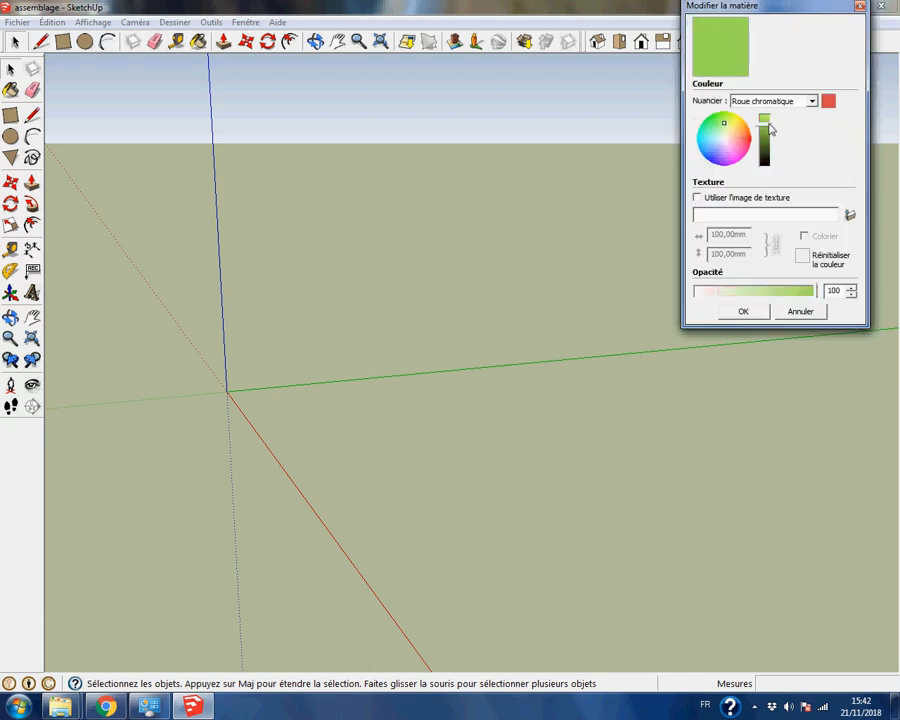
left_click(766, 312)
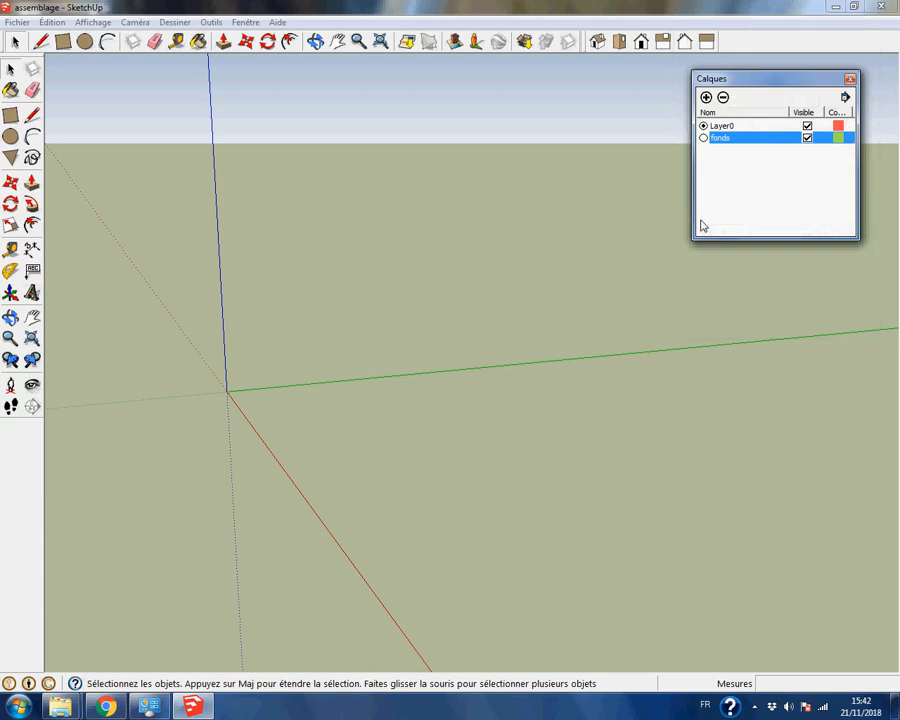
Step: Make fonds the active layer and shift the layers window slightly out of the way
left_click(704, 138)
double_click(721, 138)
left_click(703, 180)
left_click_drag(730, 78, 738, 108)
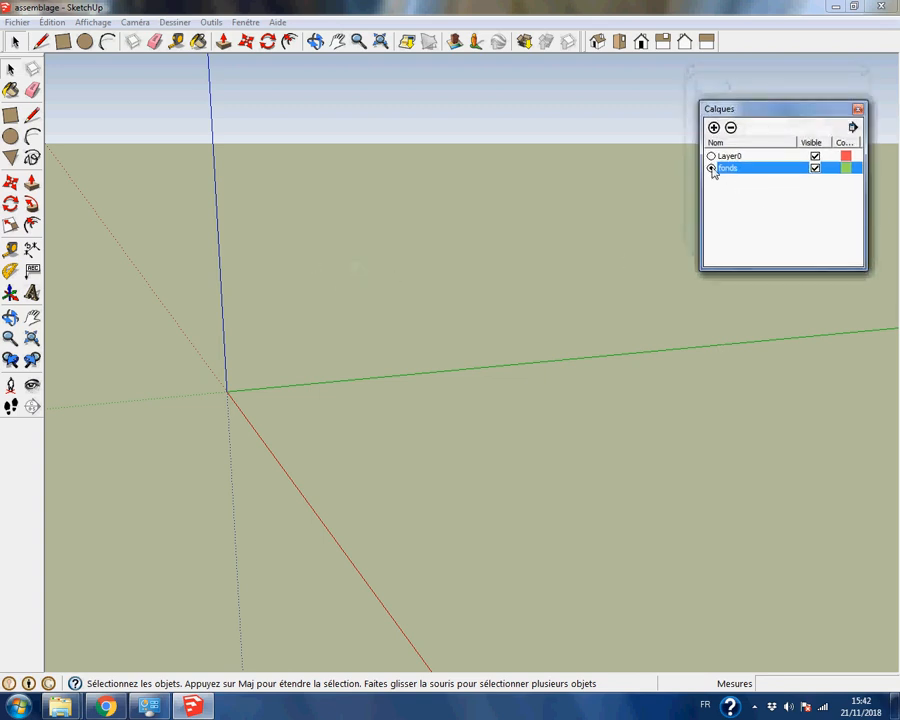
Step: Import the SketchUp model fond and place its lower corner at the axes origin
left_click(13, 24)
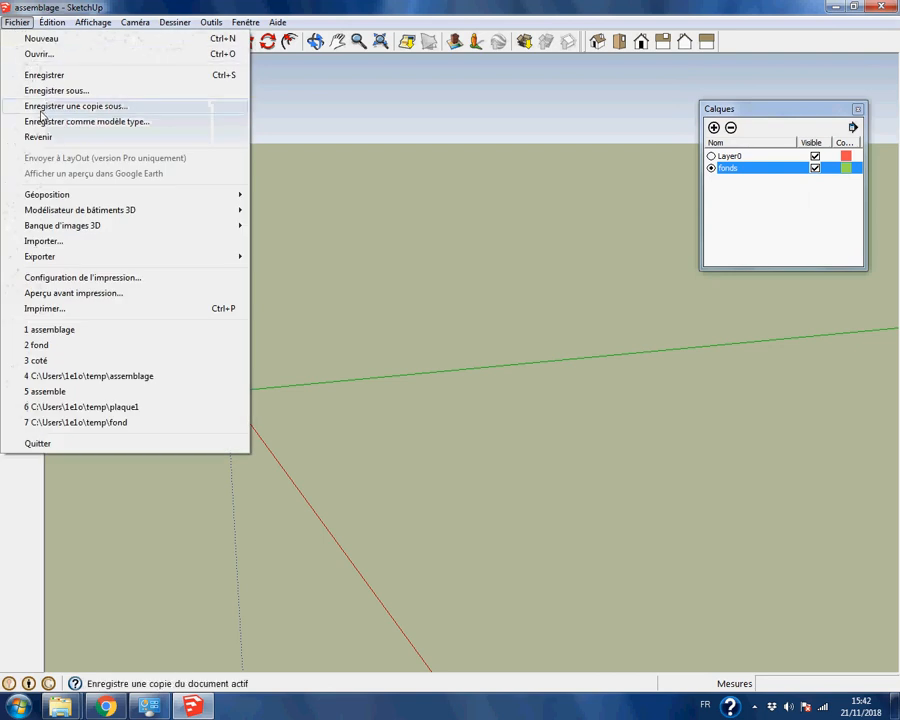
left_click(44, 241)
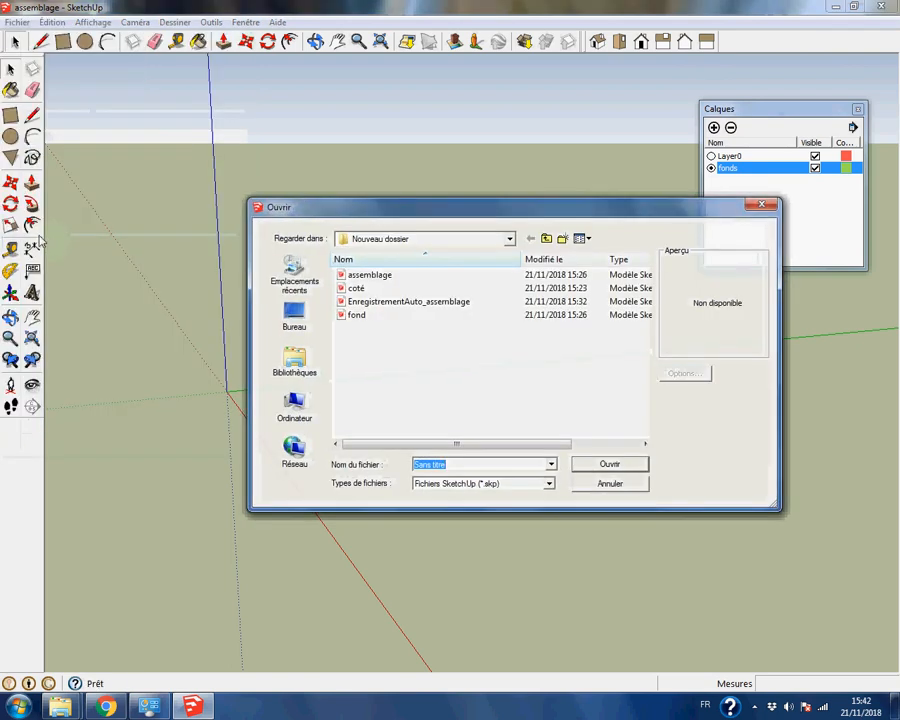
left_click(355, 318)
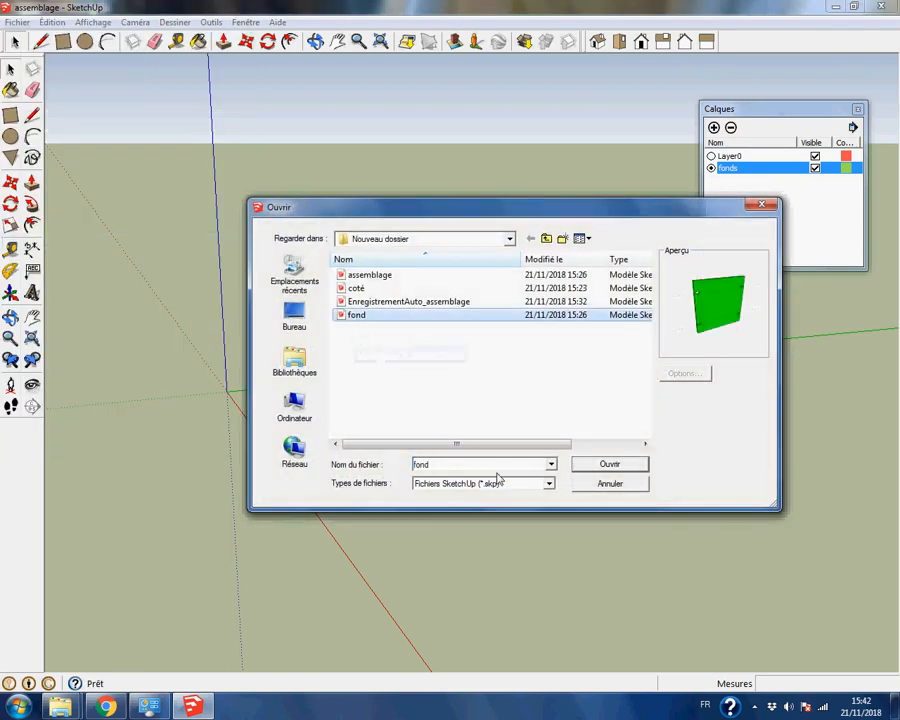
left_click(609, 465)
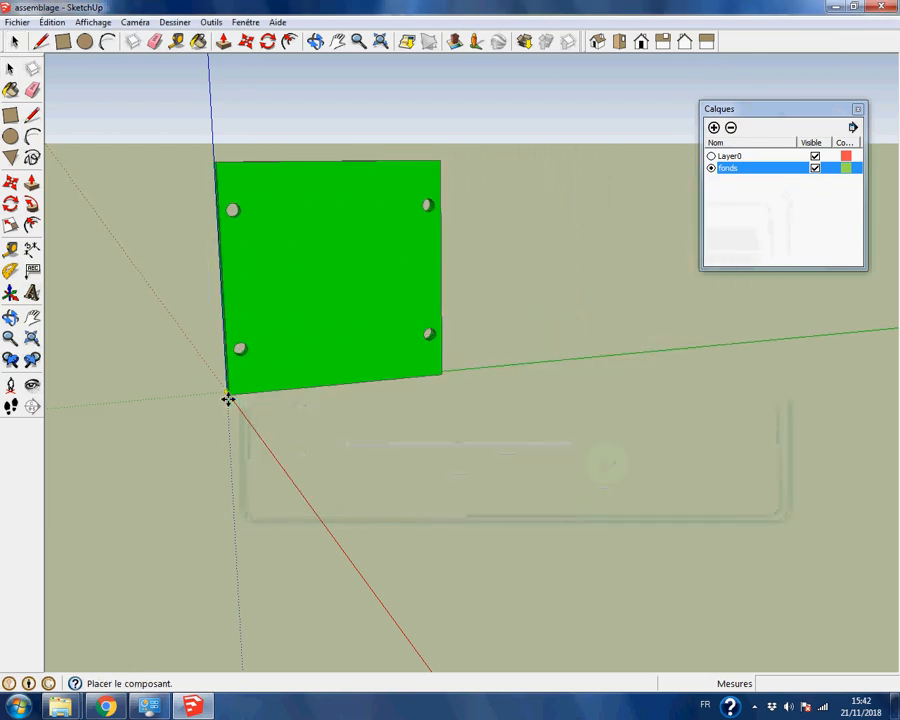
middle_click_drag(226, 394, 171, 433)
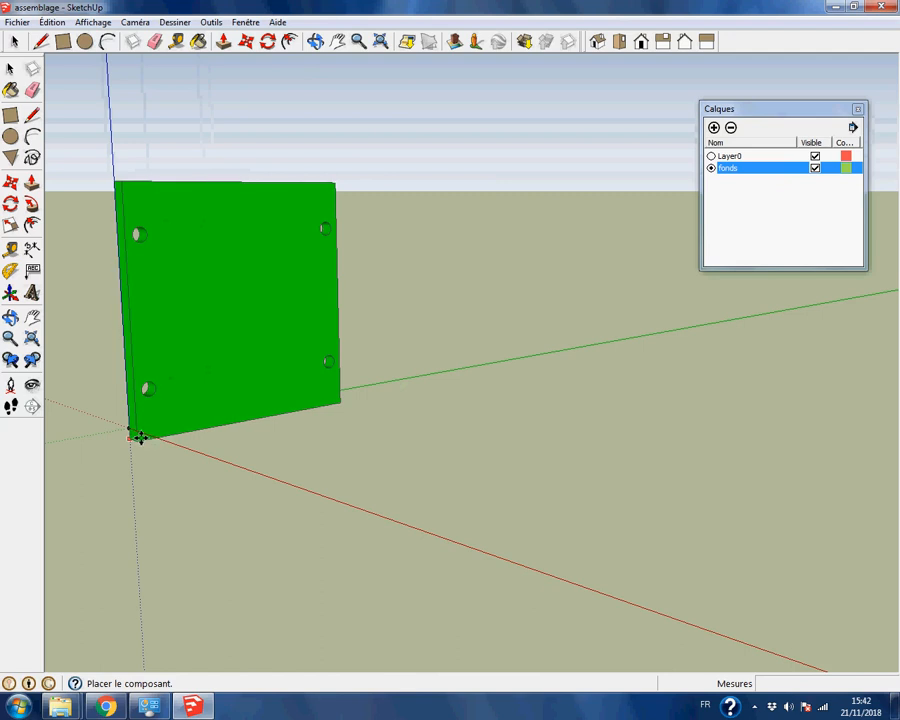
left_click(131, 428)
Step: Turn on the display of guides in the model
middle_click_drag(603, 391, 466, 419)
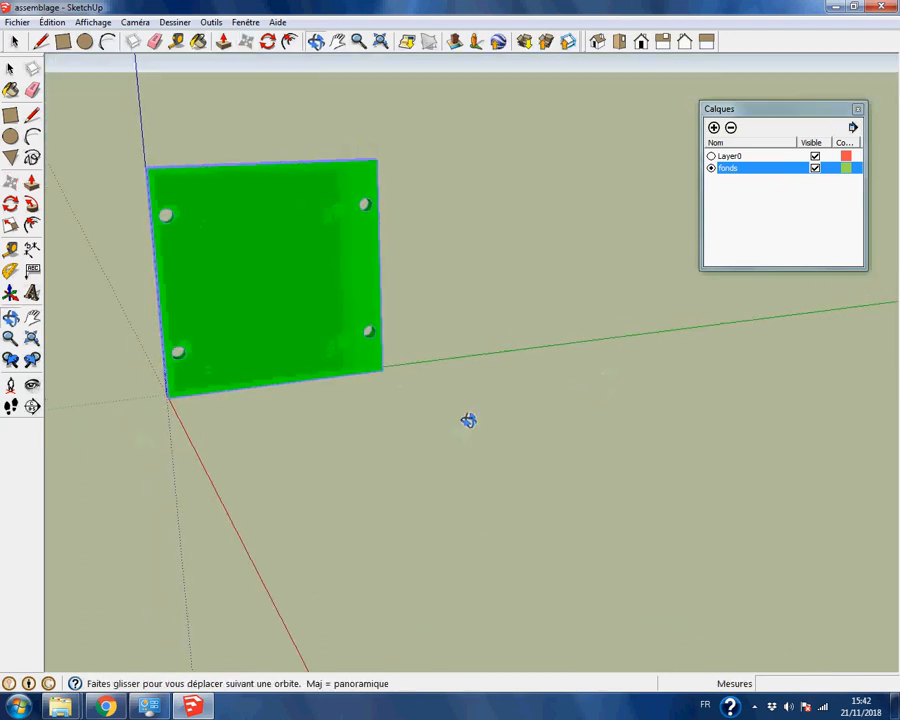
left_click(95, 24)
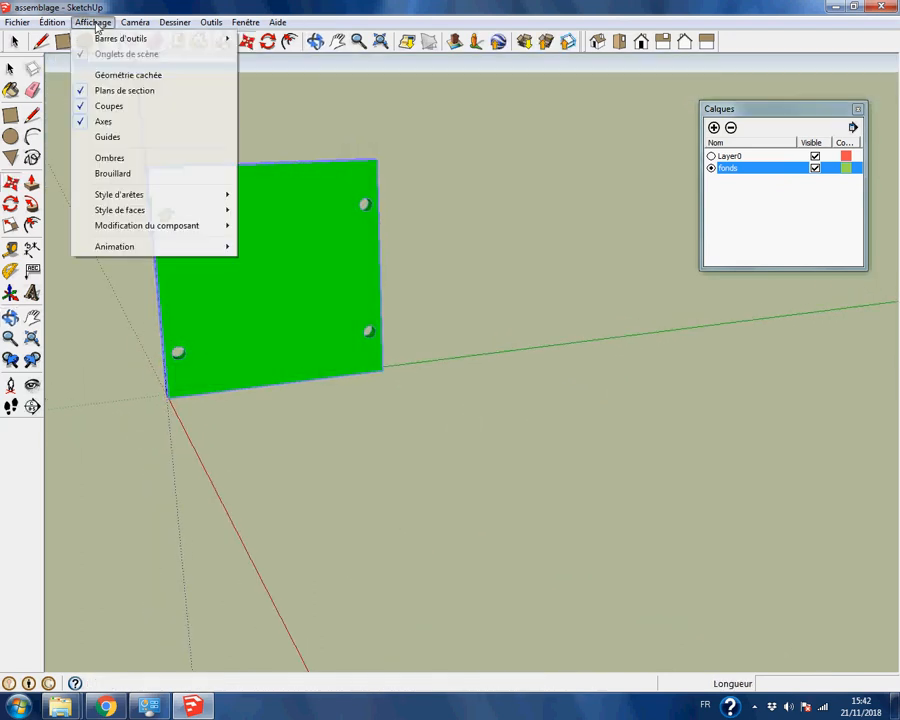
left_click(101, 138)
middle_click_drag(533, 258, 610, 255)
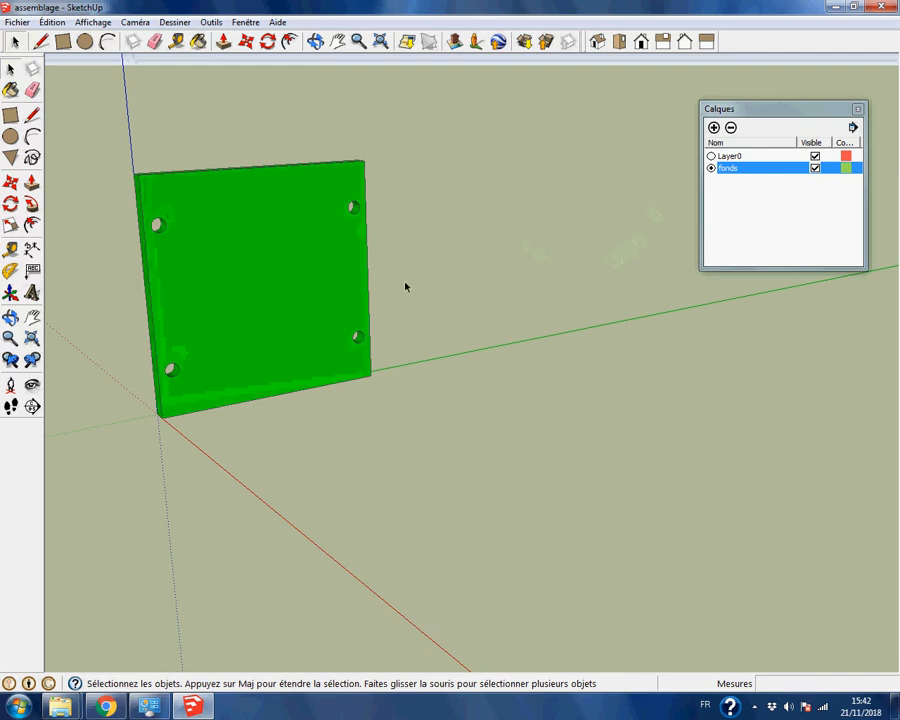
Step: Add a layer named coté and make it the active layer
double_click(724, 169)
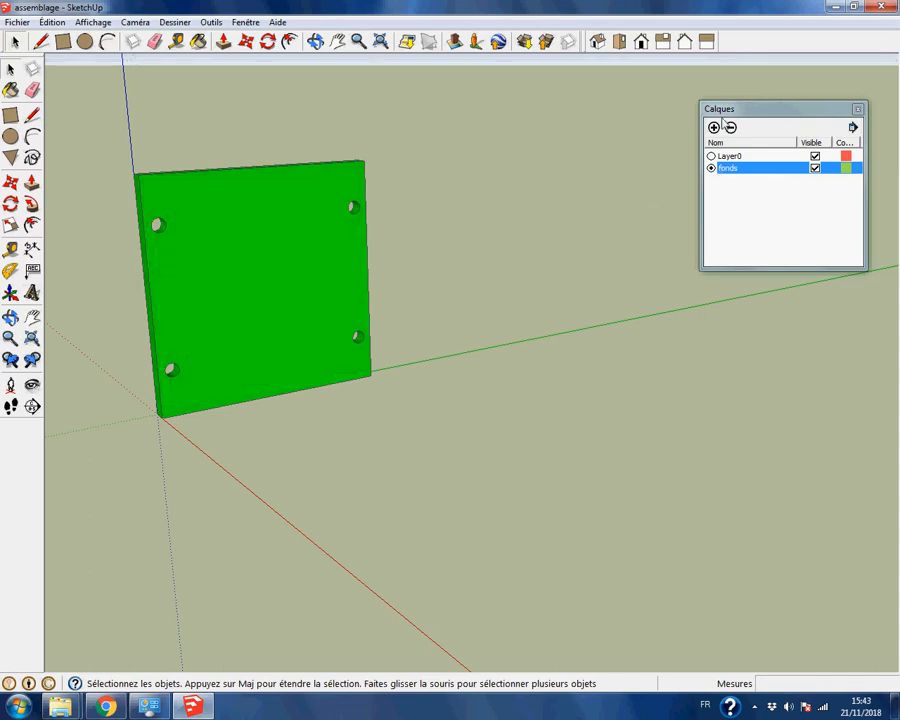
left_click(713, 127)
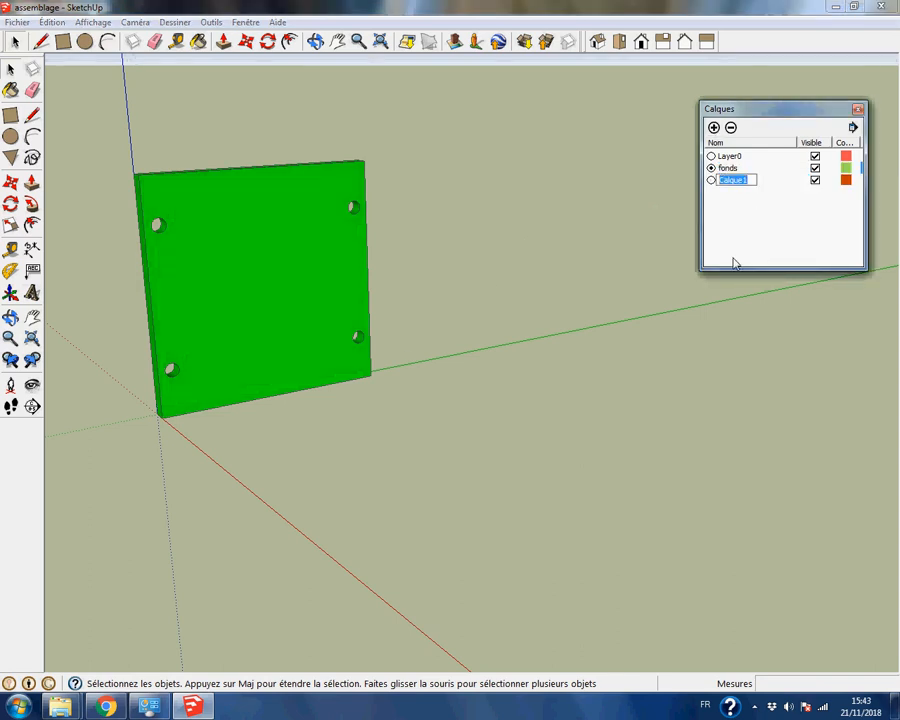
type("coté")
left_click(711, 181)
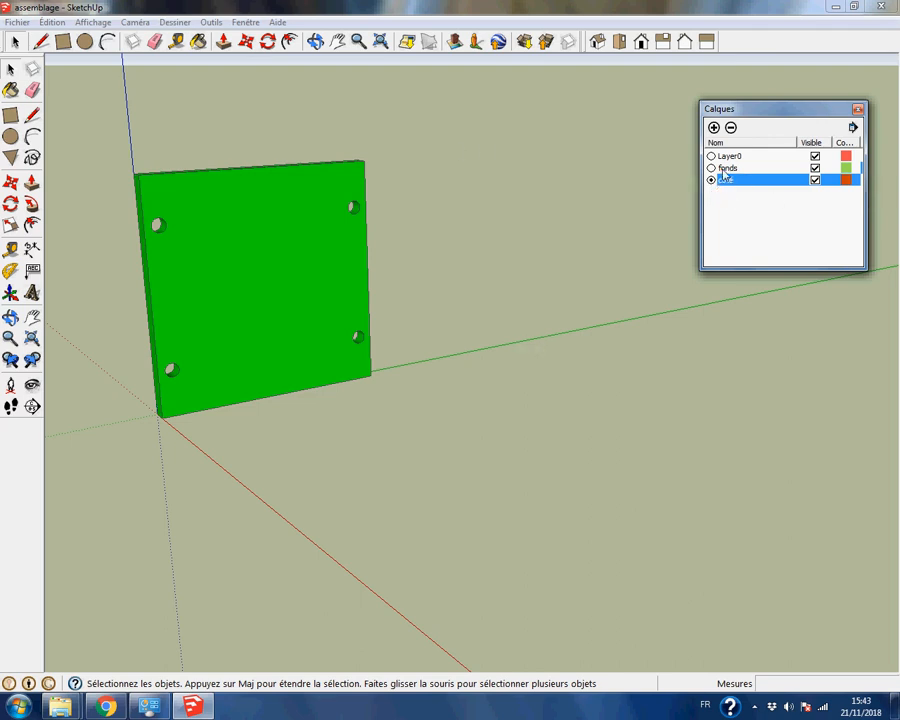
Step: Import the coté model and place it against the green plate's front face, at the lower corner near the origin
left_click(12, 26)
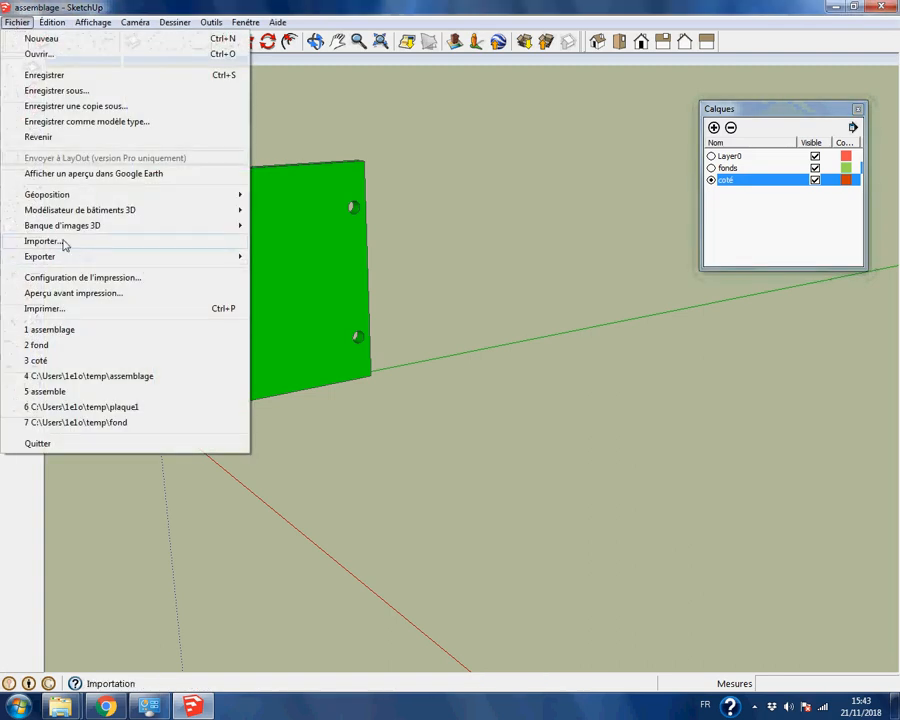
left_click(63, 243)
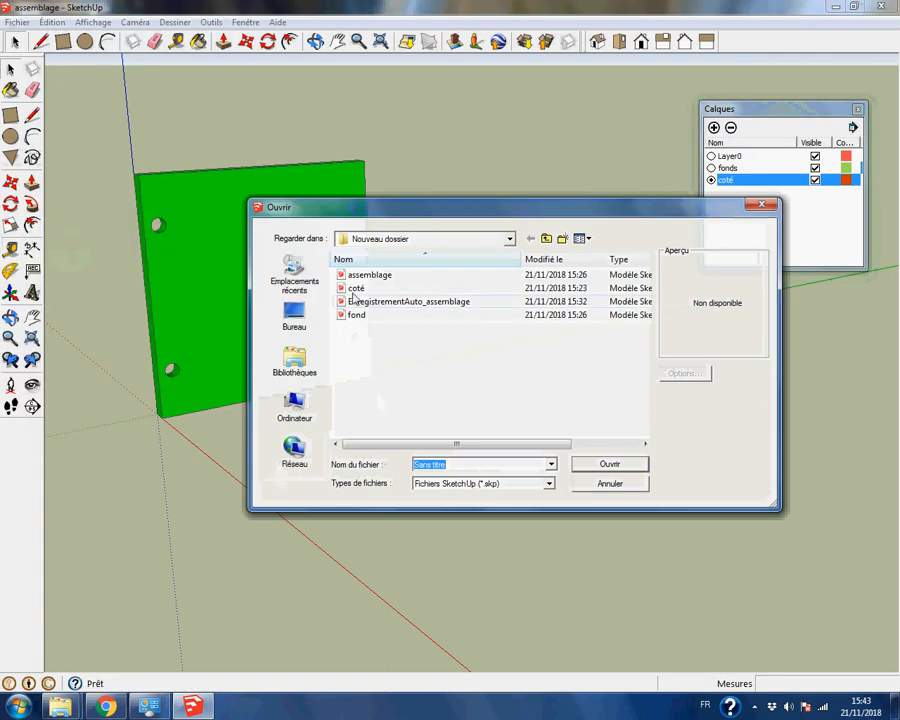
left_click(355, 289)
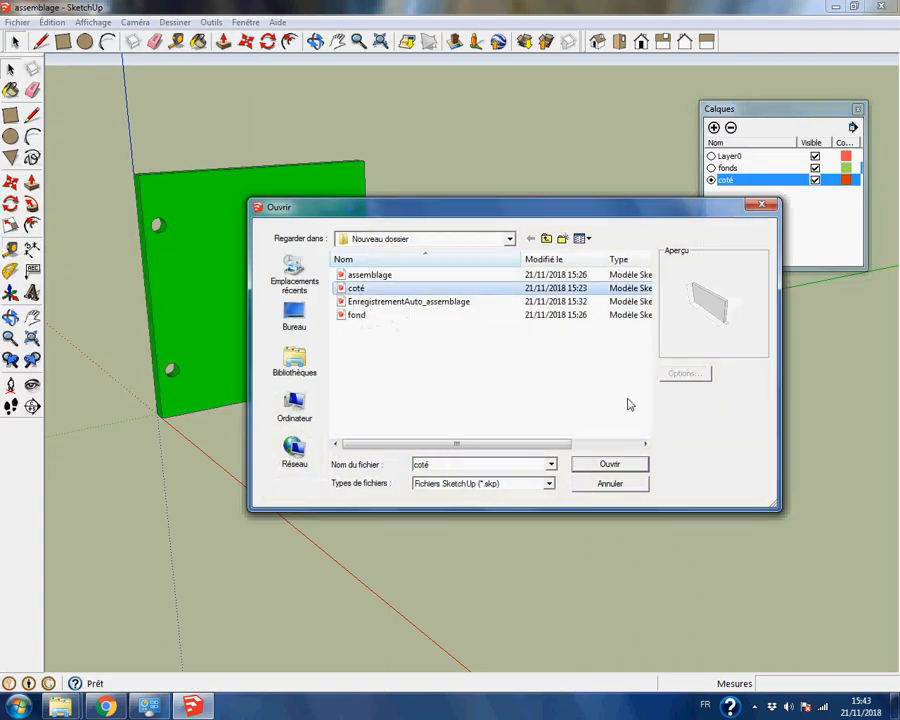
left_click(610, 465)
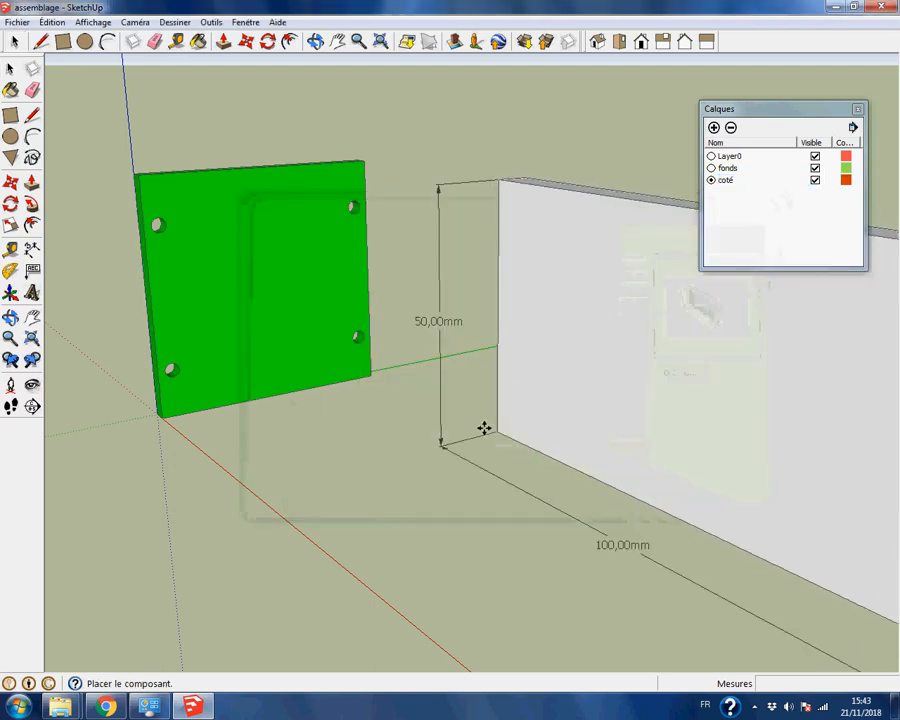
left_click(166, 419)
Step: Import a second coté model and place it roughly near the green plate's lower corner opposite the origin
middle_click_drag(696, 456, 633, 459)
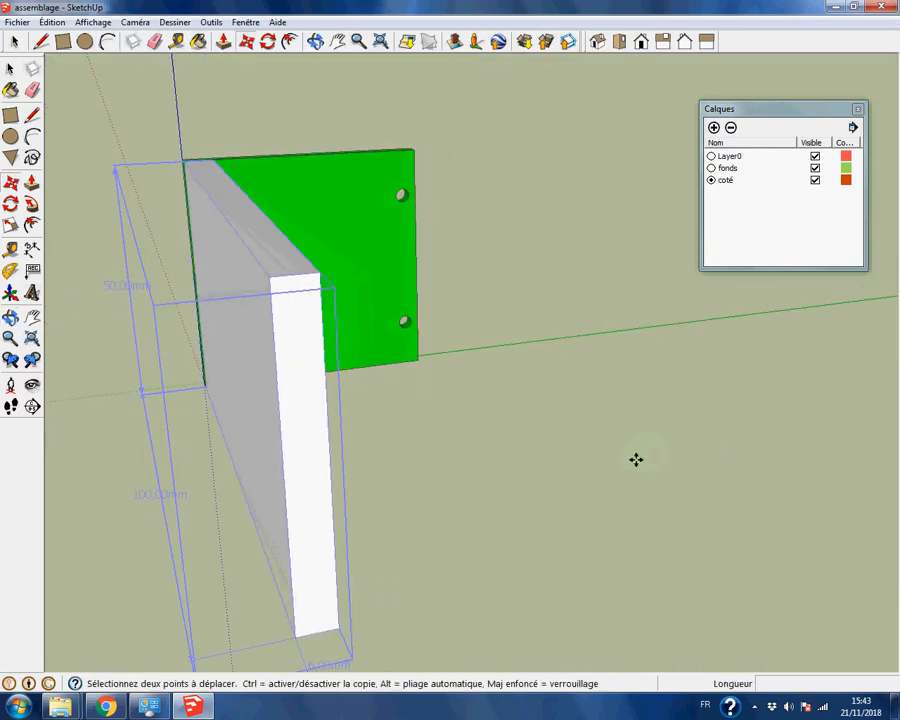
left_click(15, 22)
left_click(45, 241)
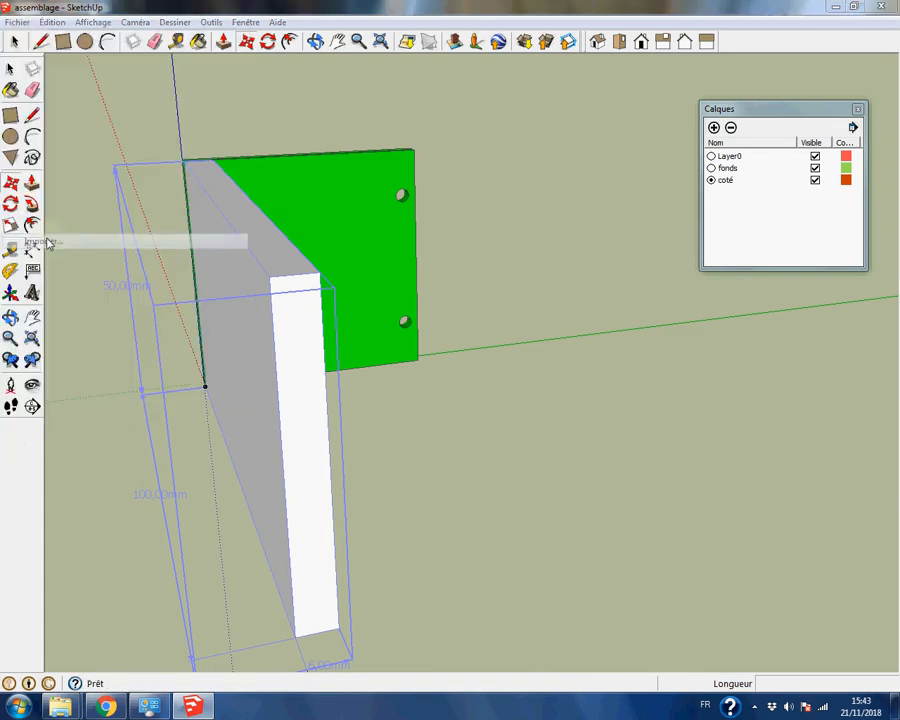
left_click(357, 288)
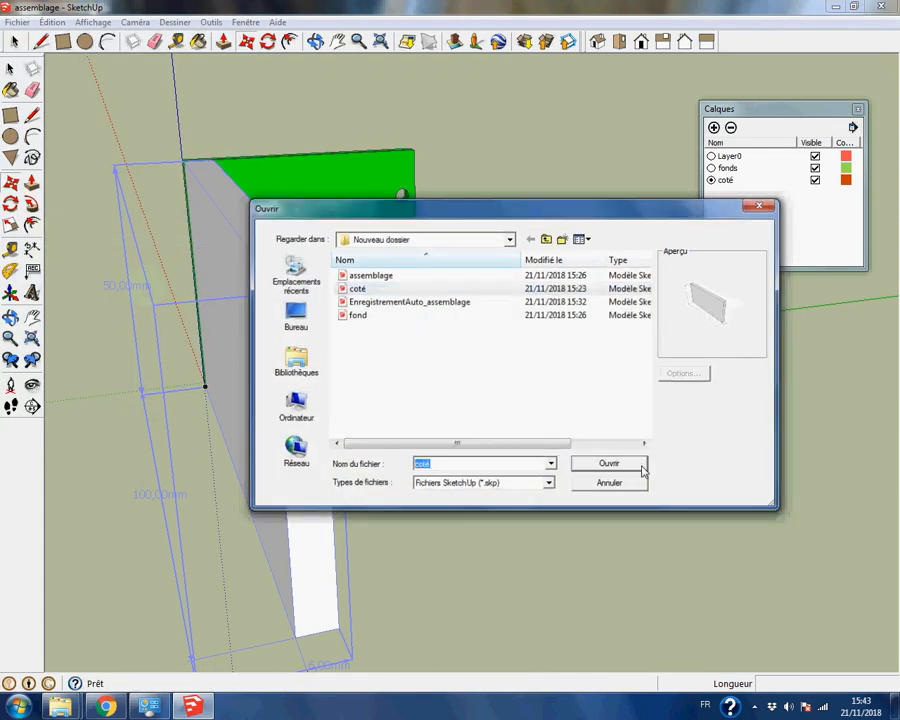
left_click(643, 466)
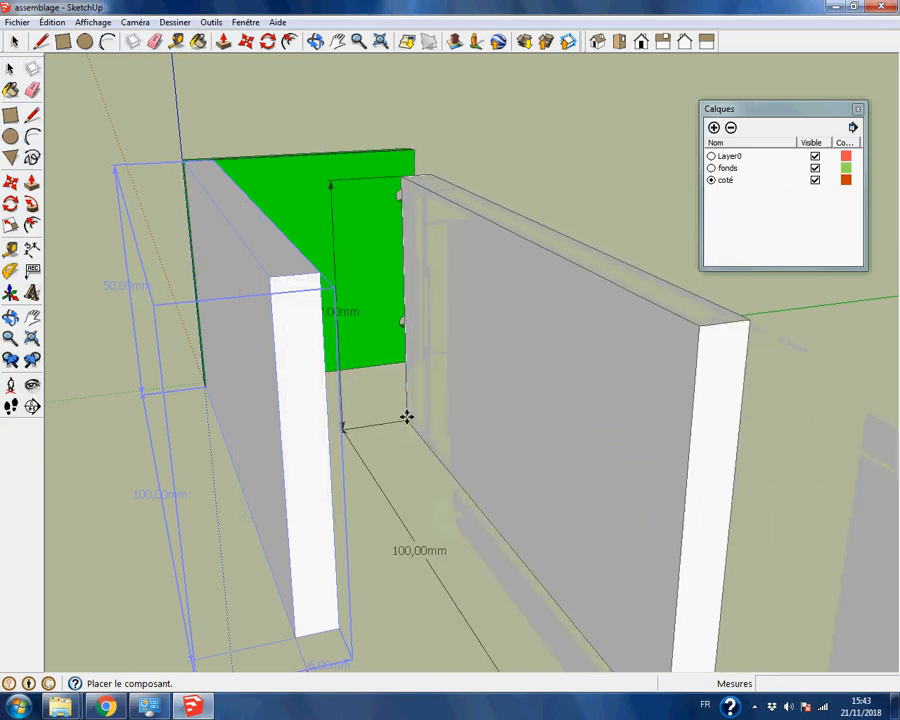
left_click(436, 408)
Step: Move the second side panel by its outer lower corner onto the green plate's front lower corner opposite the origin
middle_click_drag(826, 408, 203, 386)
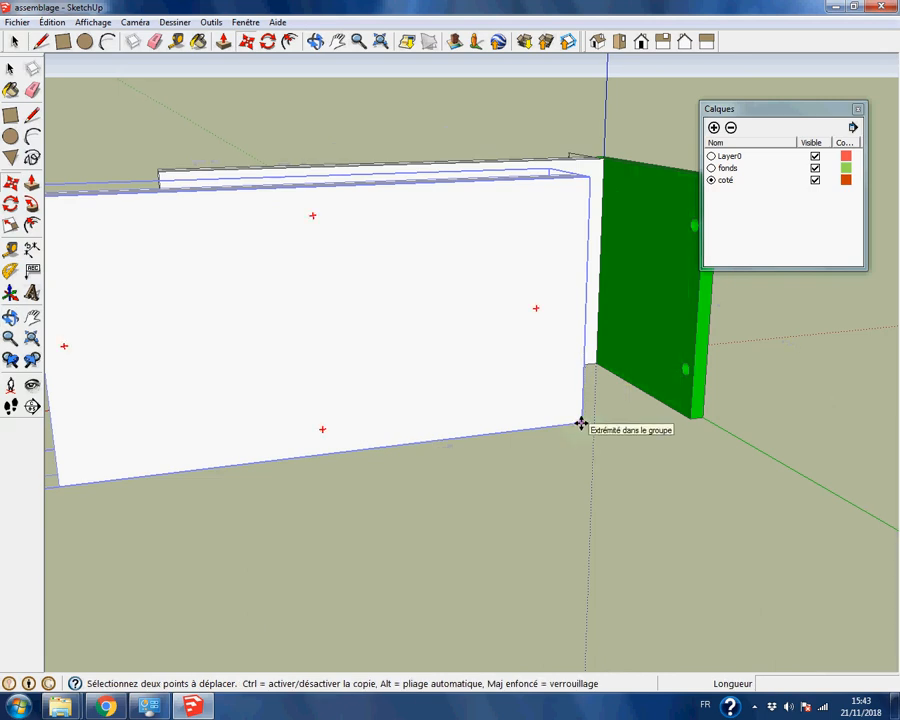
left_click(581, 423)
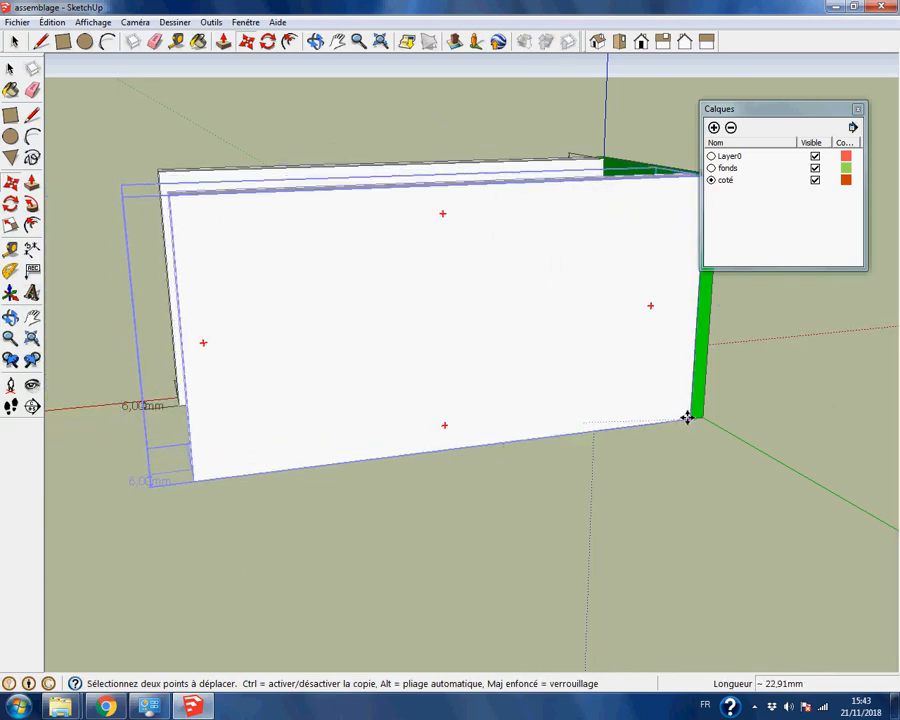
middle_click_drag(416, 534, 337, 416)
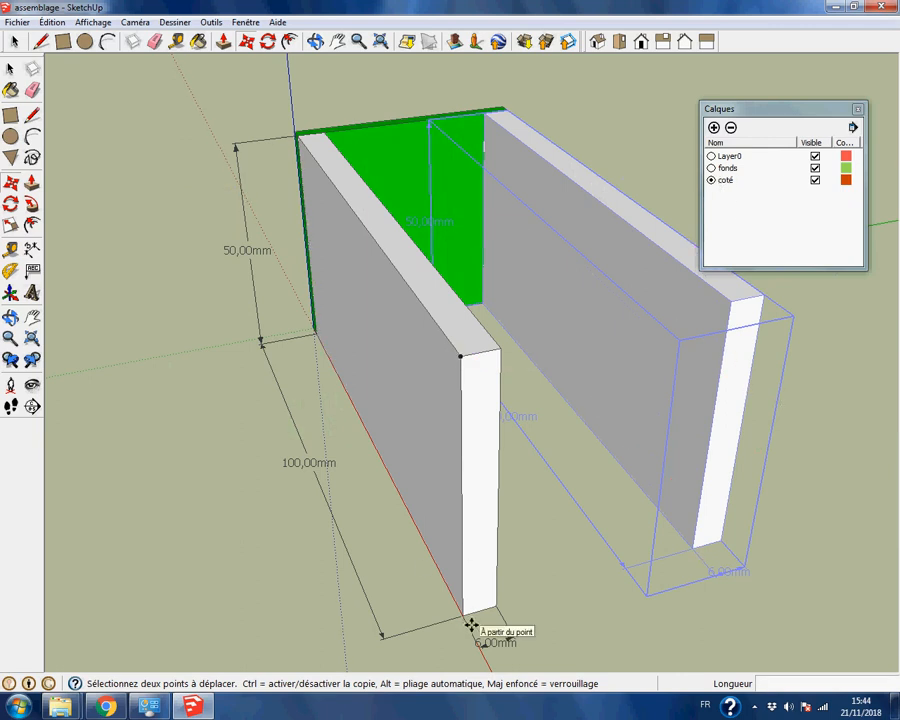
Step: Make fonds the active layer, import the fond model and place it against the side panels' free ends at the lower corner on the red axis
left_click(712, 169)
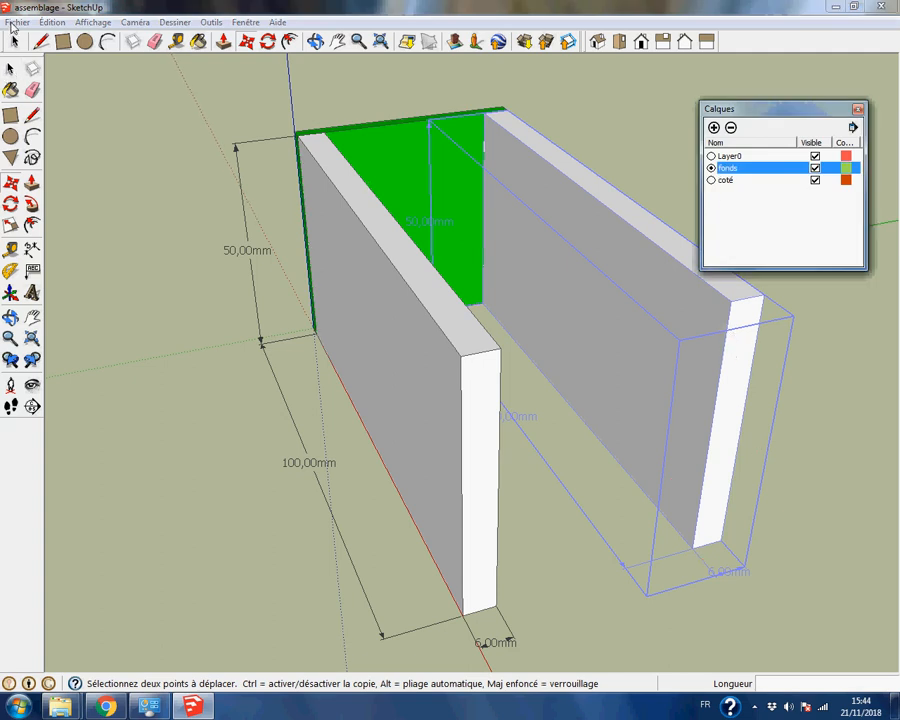
left_click(14, 23)
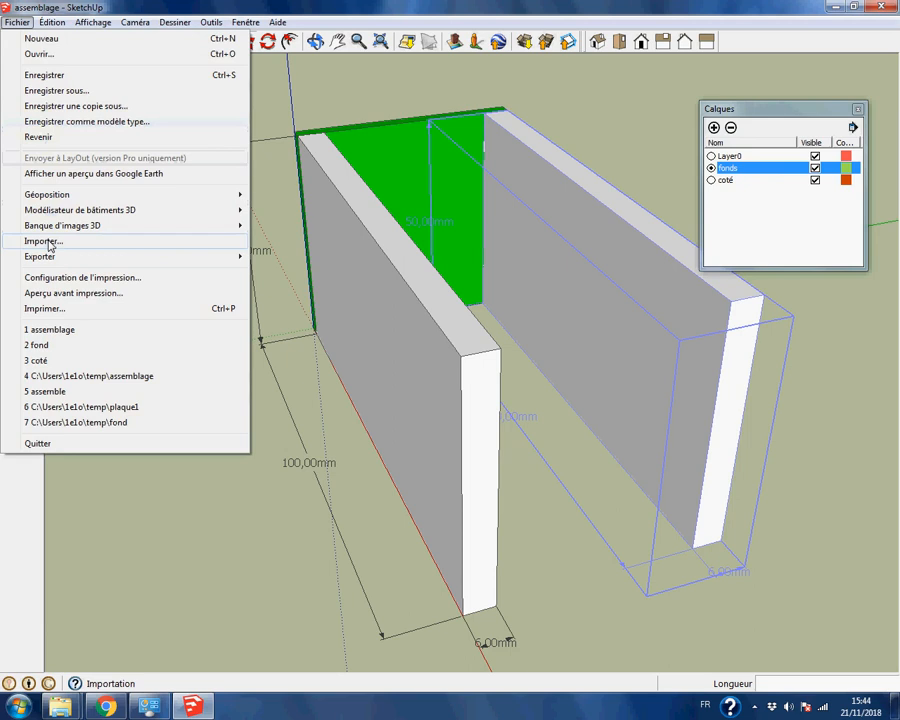
left_click(40, 242)
left_click(356, 314)
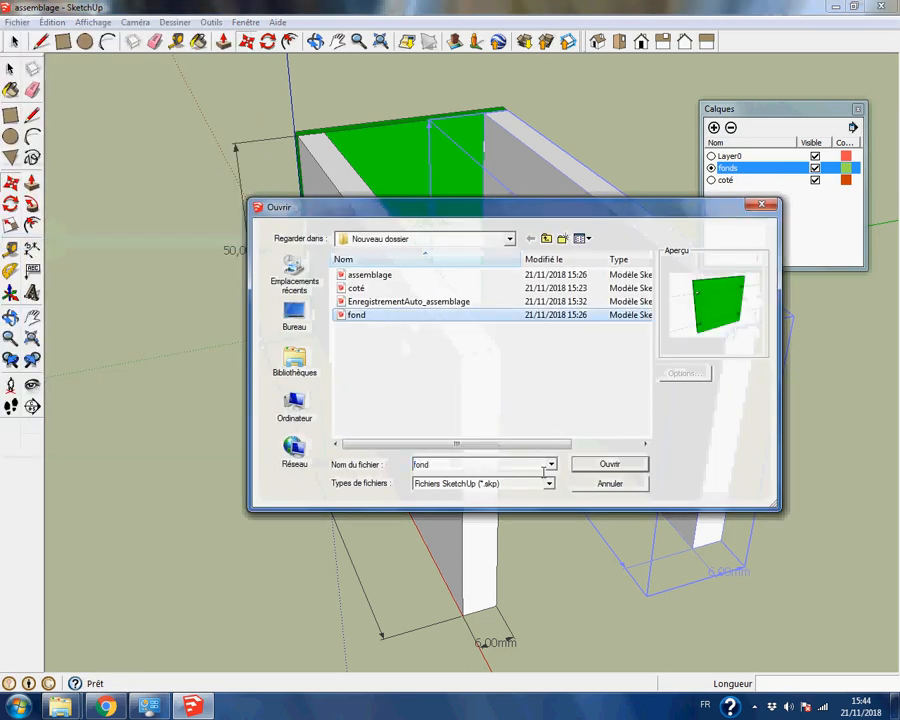
left_click(600, 465)
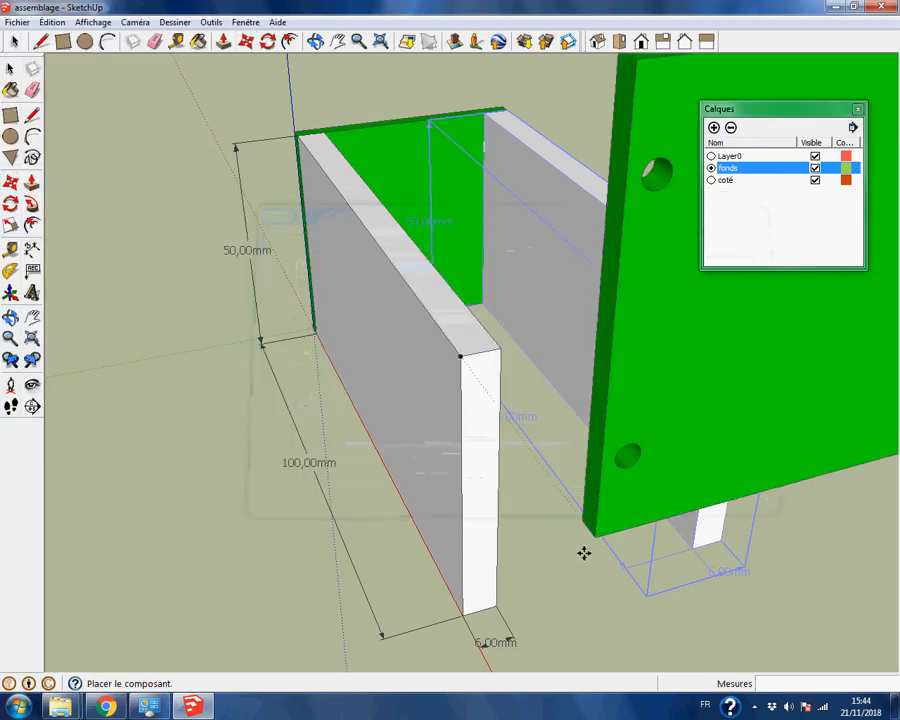
middle_click_drag(472, 613, 655, 486)
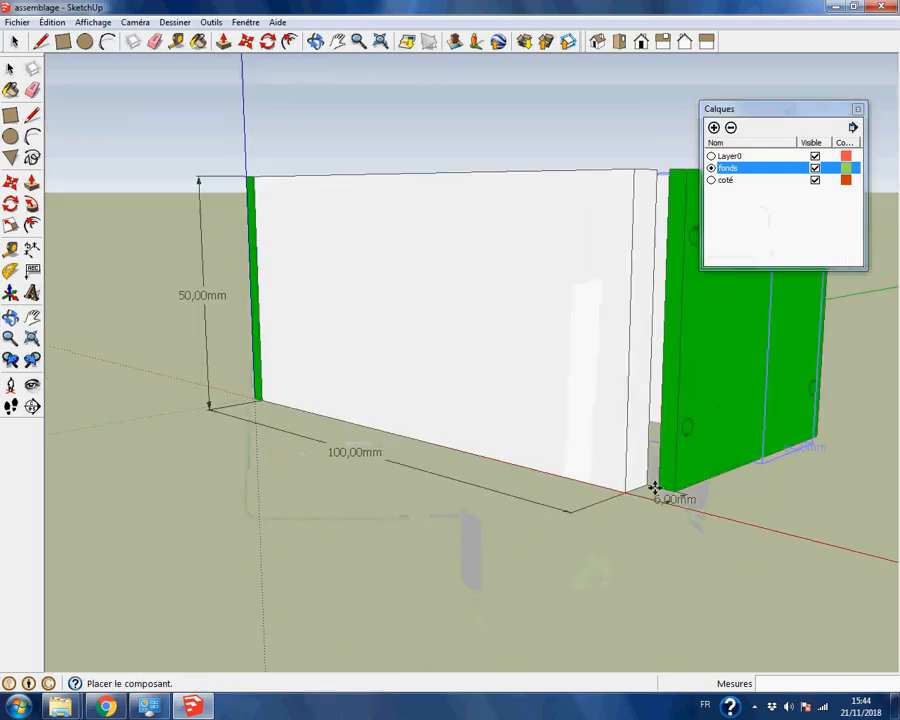
left_click(629, 488)
middle_click_drag(858, 506, 765, 611)
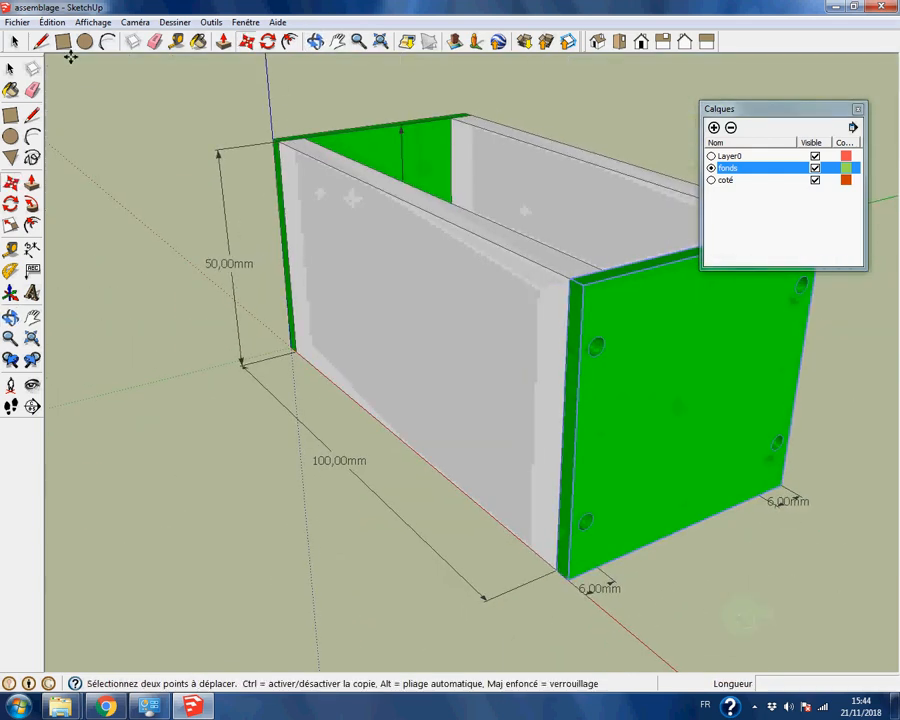
left_click(14, 41)
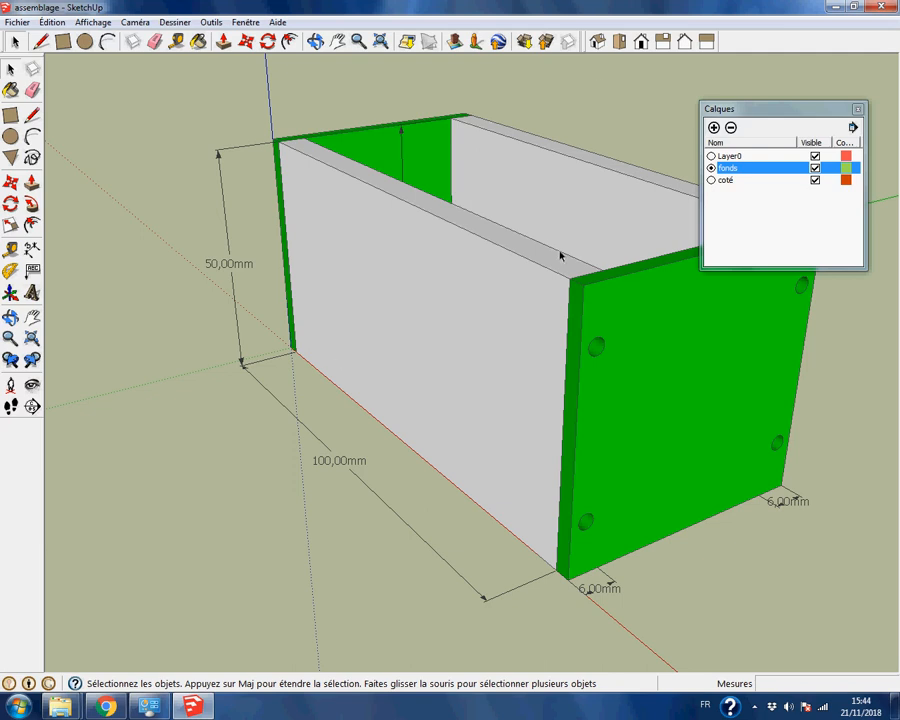
Step: Hide and show Layer0, and do the same with the coté layer, to check which parts each one holds
left_click(815, 157)
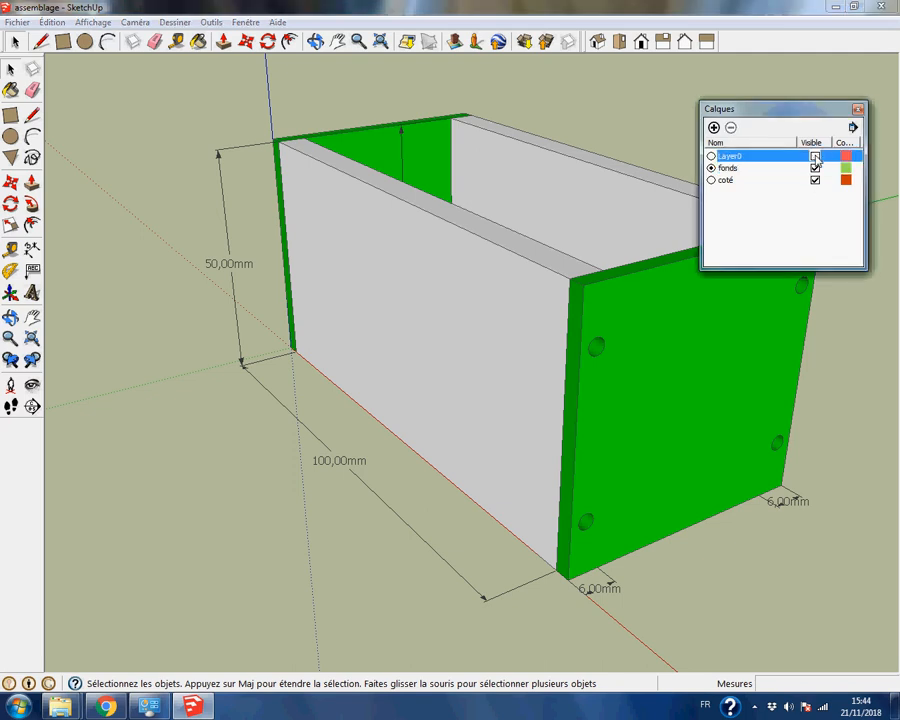
left_click(815, 157)
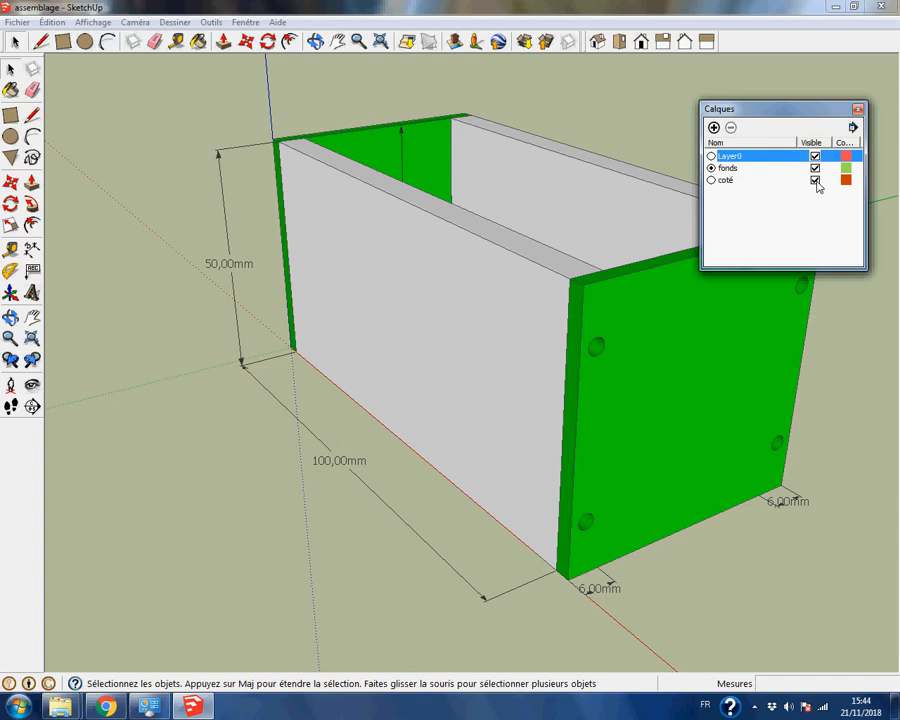
left_click(815, 181)
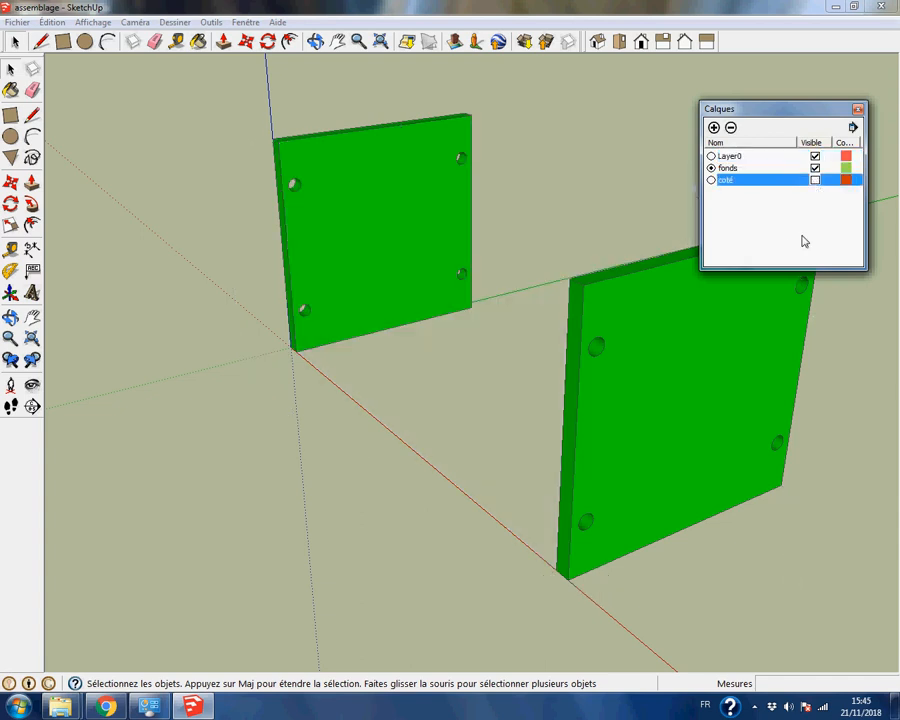
left_click(815, 180)
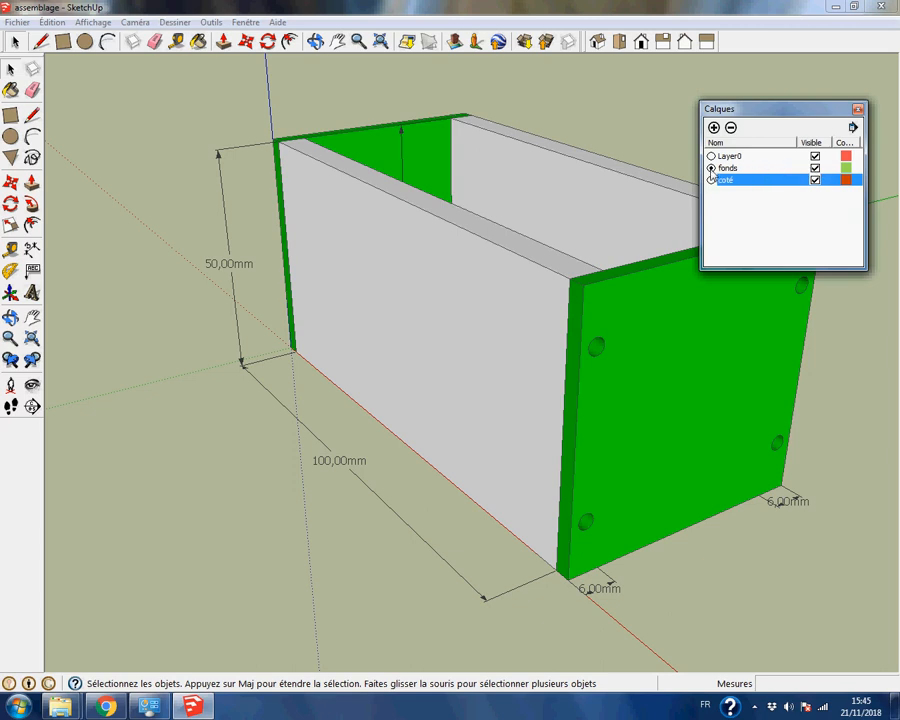
Step: Make coté the active layer, and hide the fonds layer and show it again
left_click(815, 179)
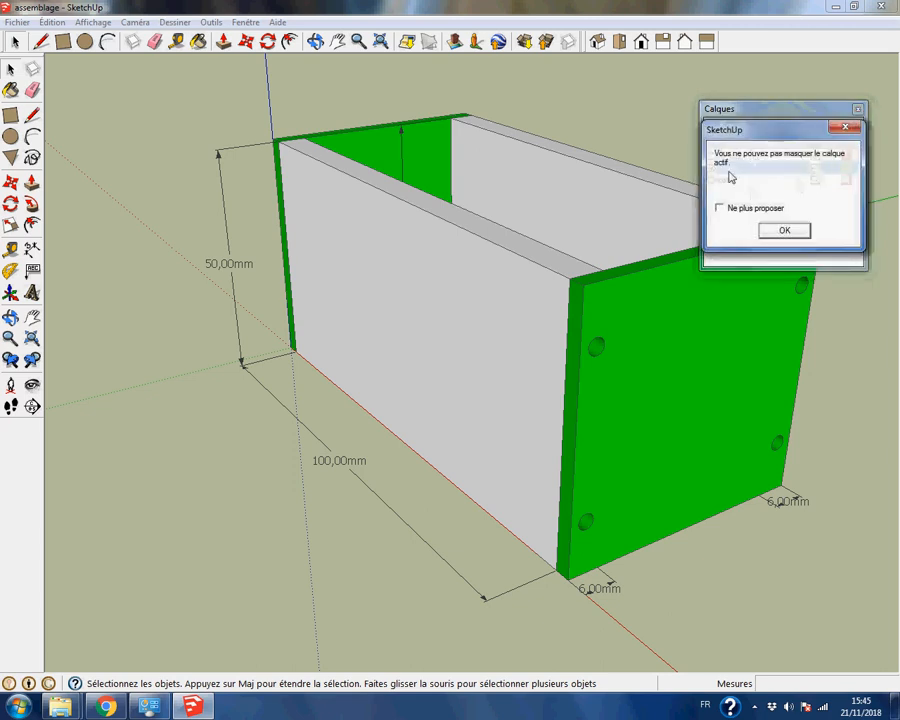
left_click(785, 231)
left_click(715, 182)
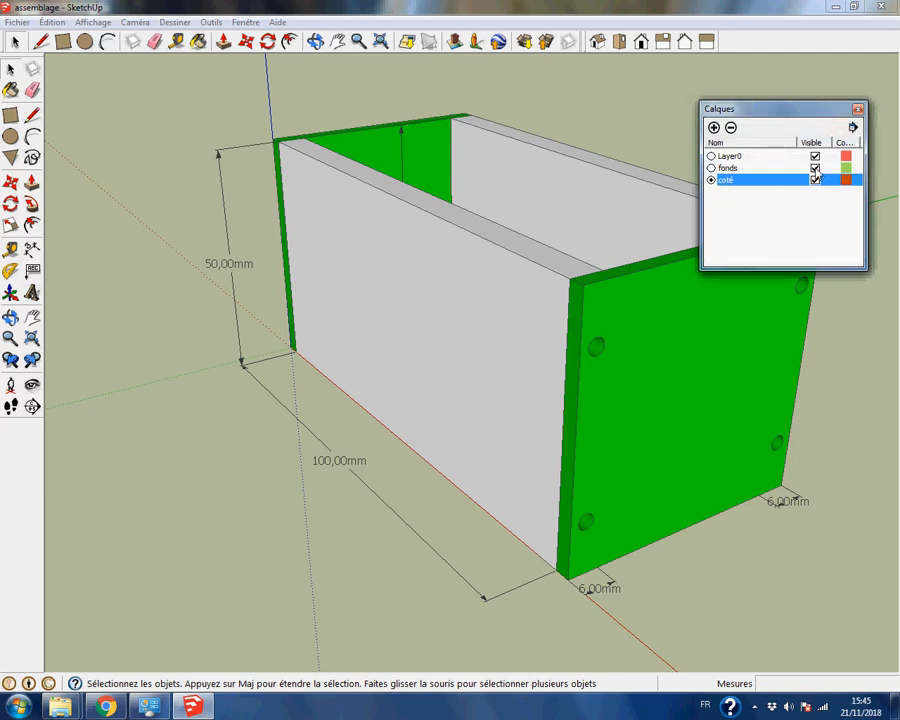
left_click(815, 169)
middle_click_drag(838, 417, 769, 468)
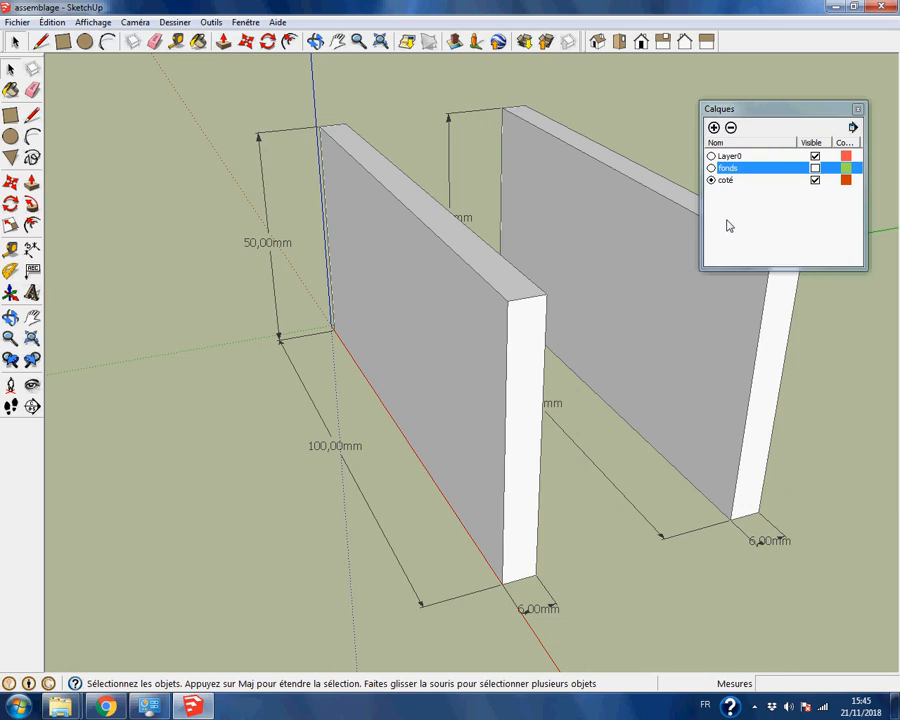
left_click(815, 168)
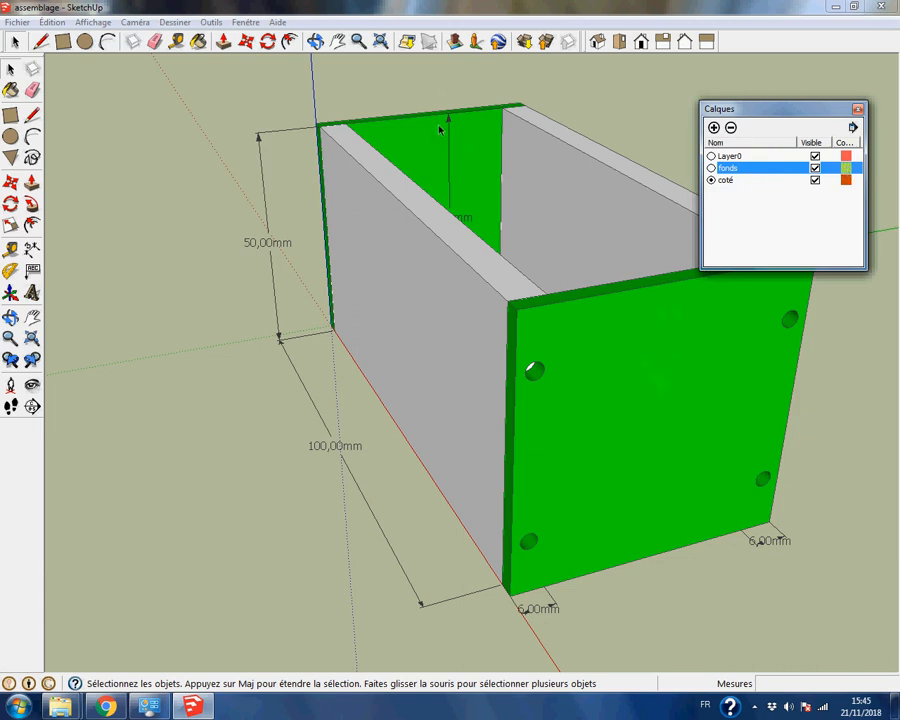
Step: Change the fonds layer's colour to blue and turn on colour by layer
left_click(846, 169)
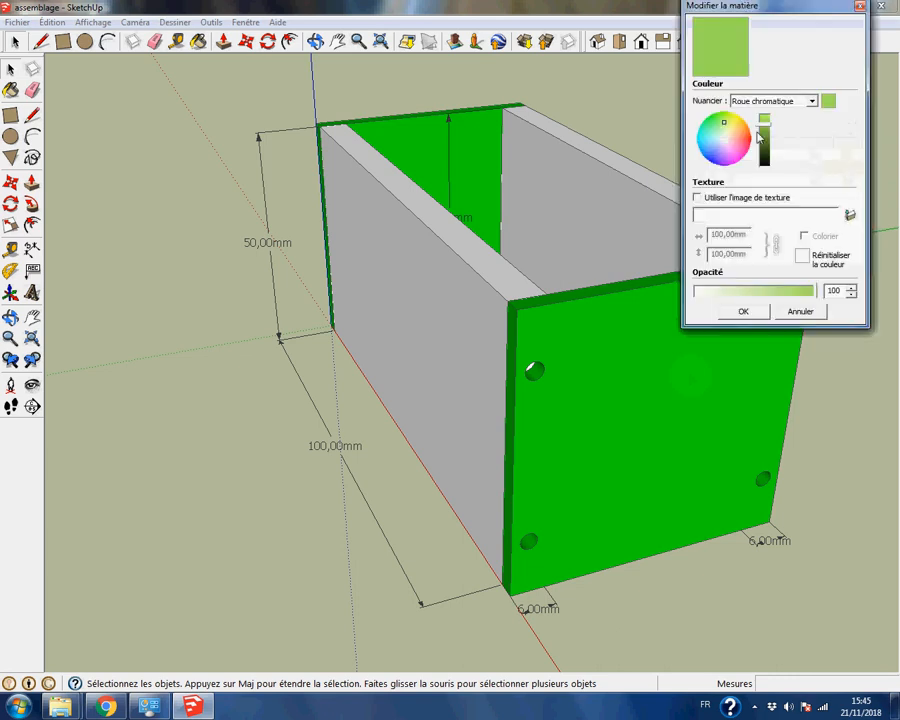
left_click(711, 154)
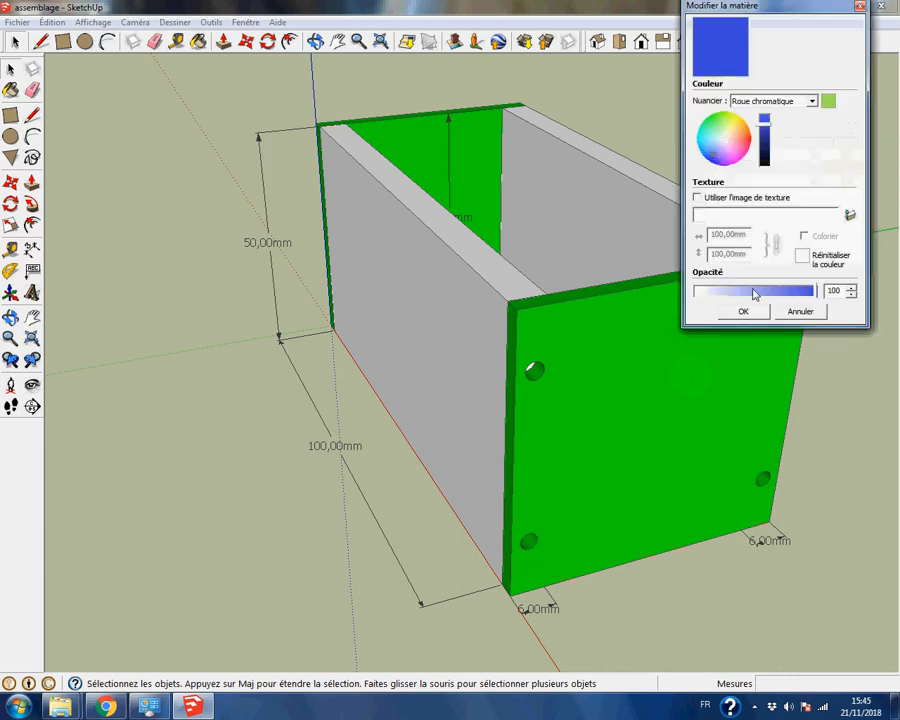
left_click(743, 311)
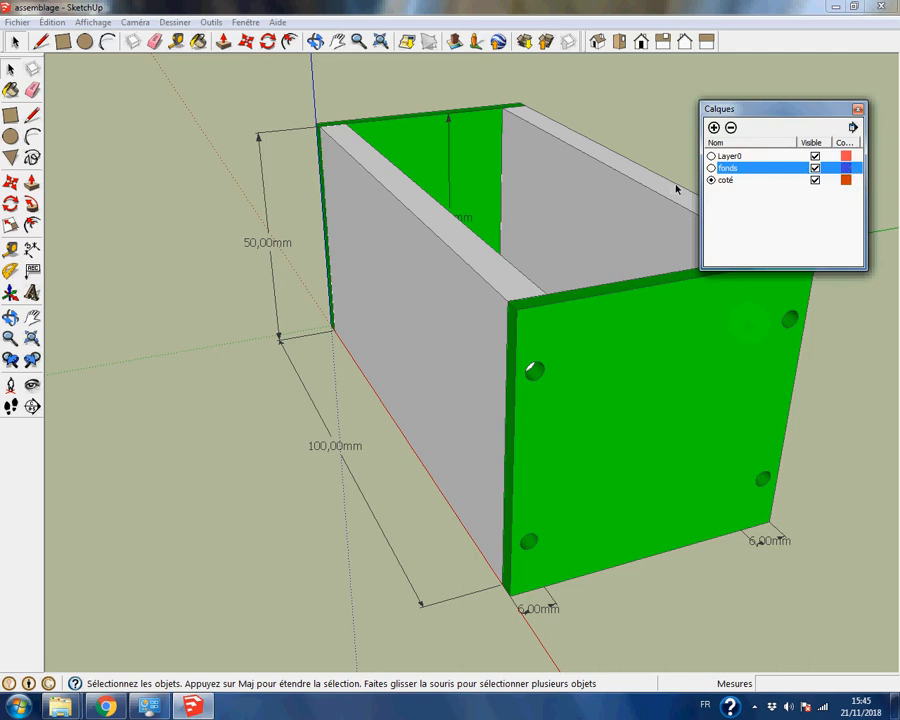
left_click(853, 128)
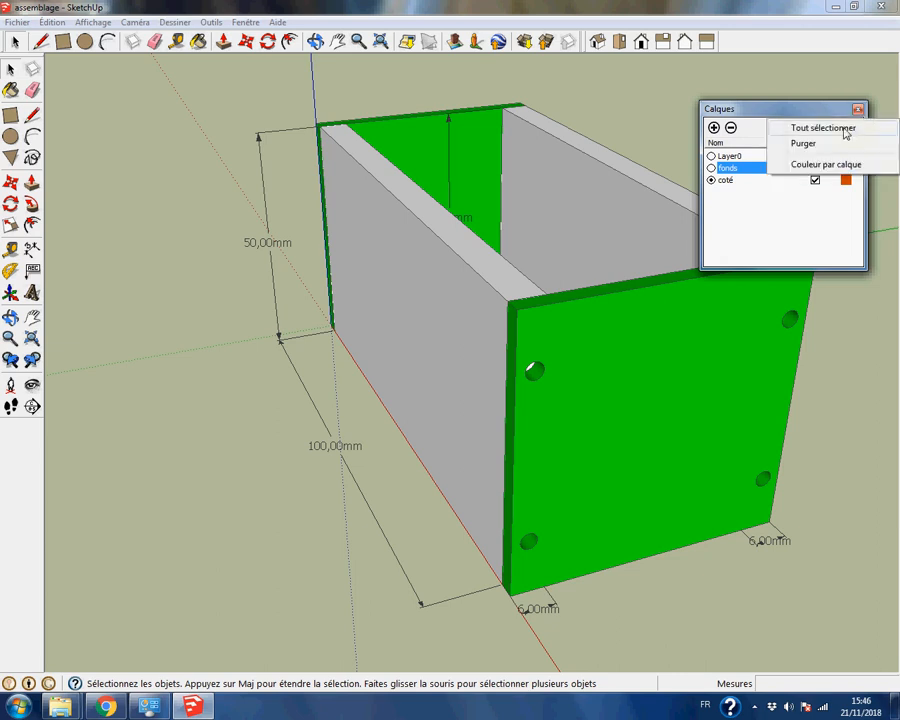
left_click(831, 170)
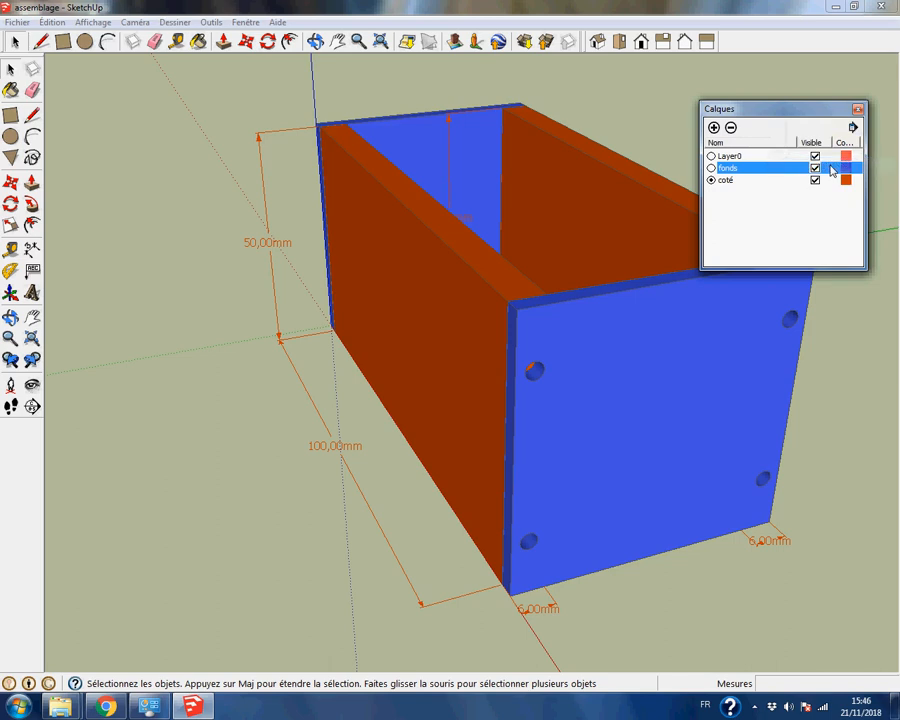
Step: Move the layer list clear of the box and turn off colour by layer
left_click_drag(824, 111, 856, 57)
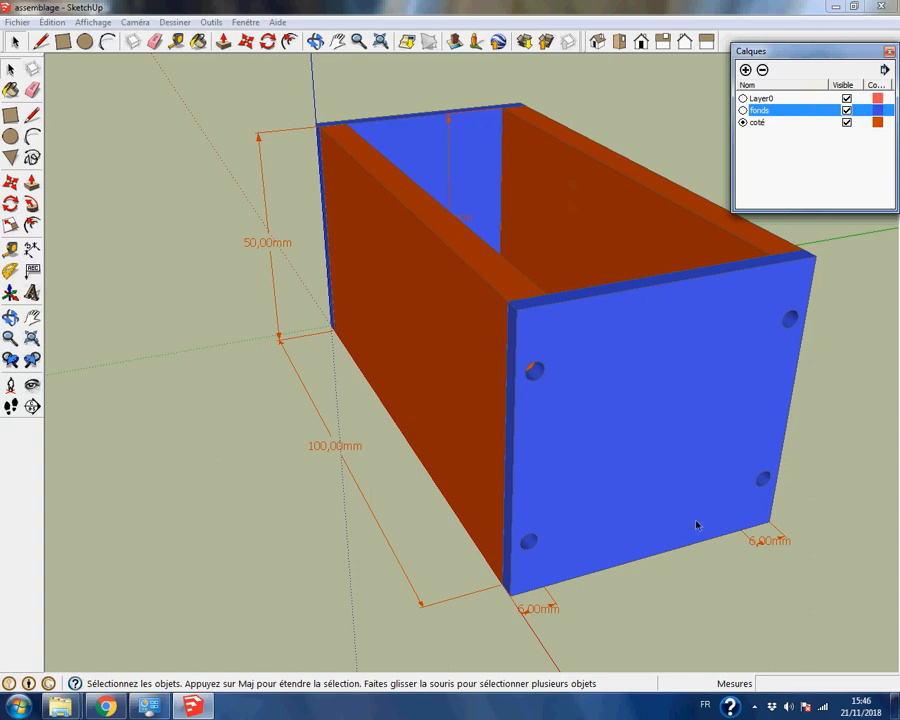
left_click(884, 69)
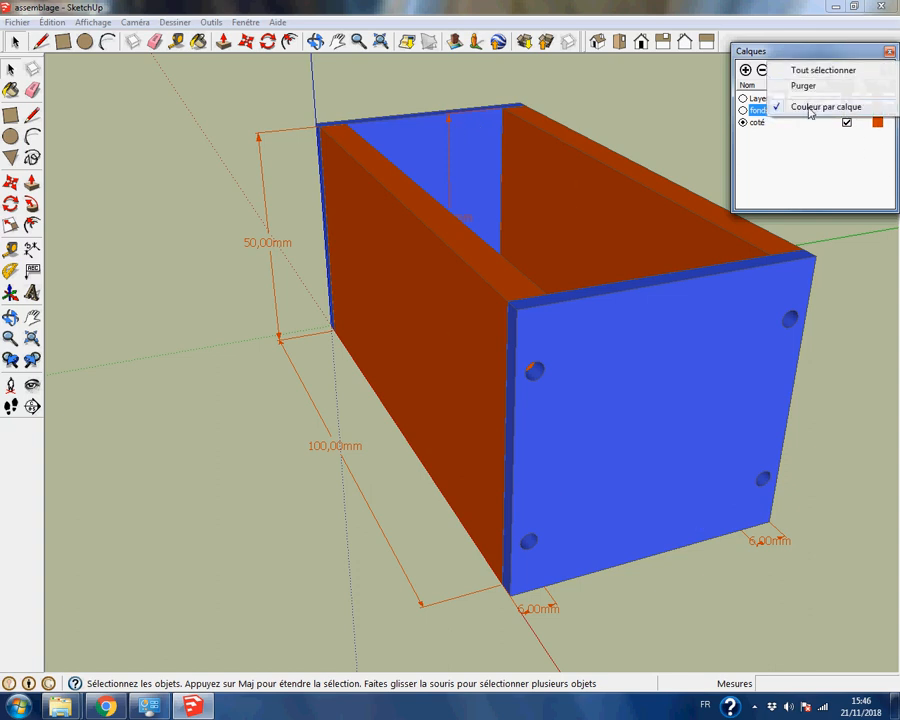
left_click(810, 107)
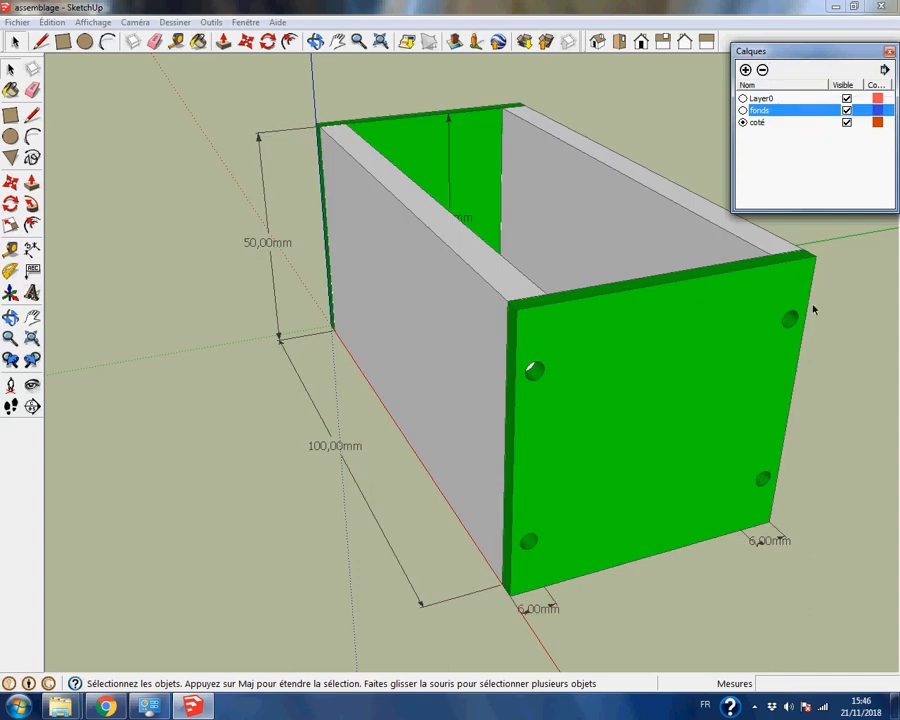
Step: Assign the side panel farther from the origin to the fonds layer through its entity info
left_click(622, 180)
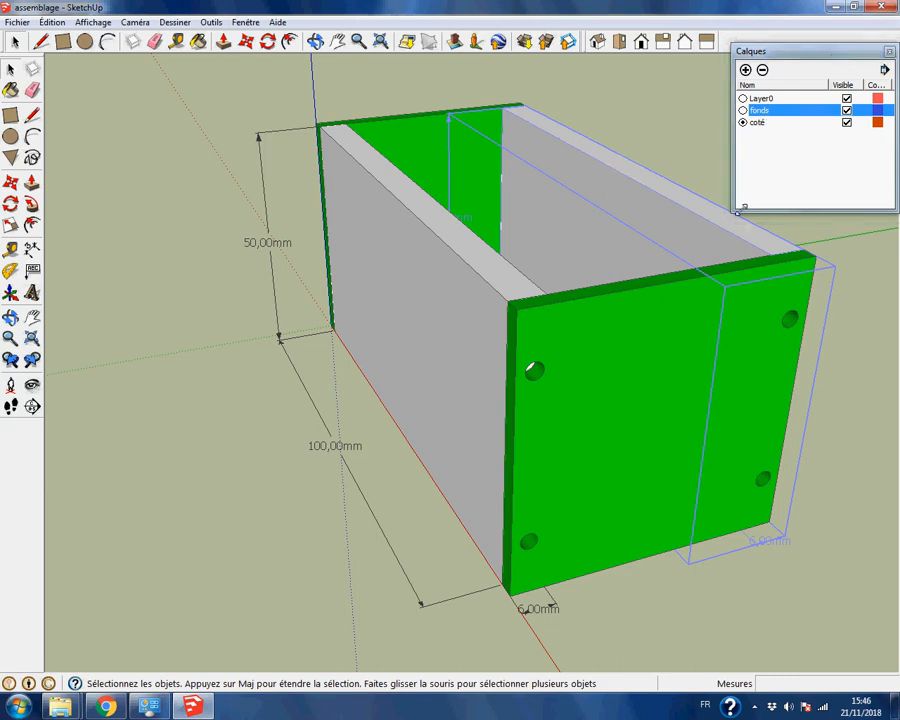
right_click(580, 155)
left_click(605, 161)
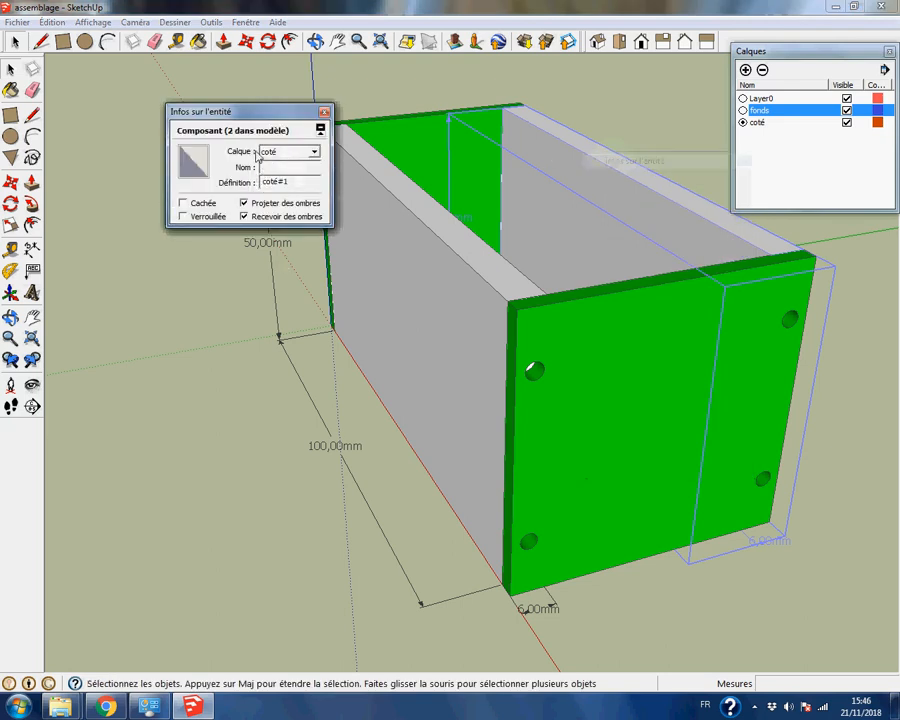
left_click(311, 153)
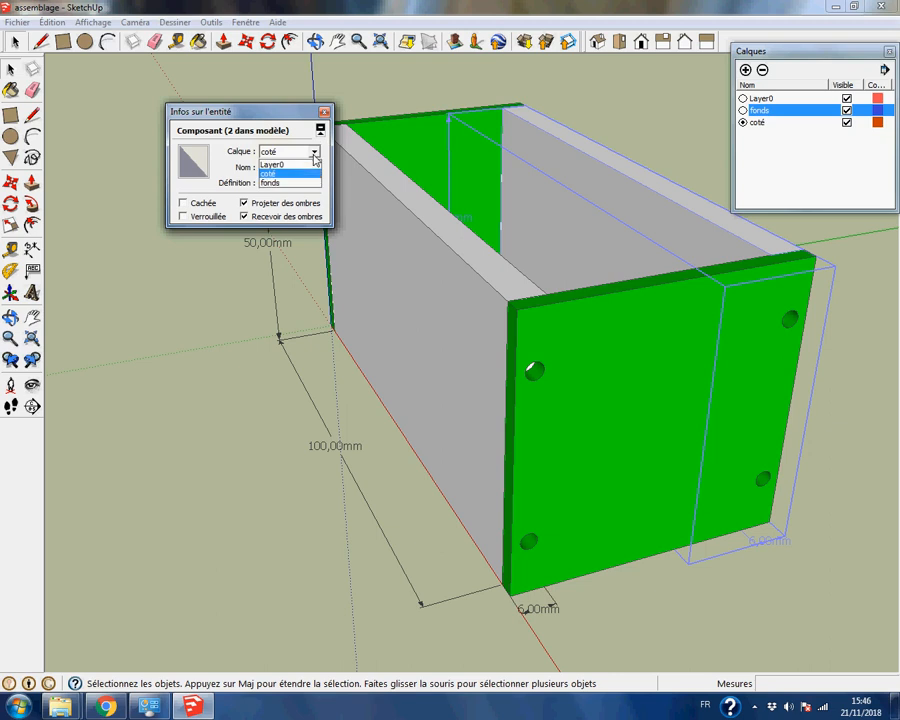
left_click(283, 184)
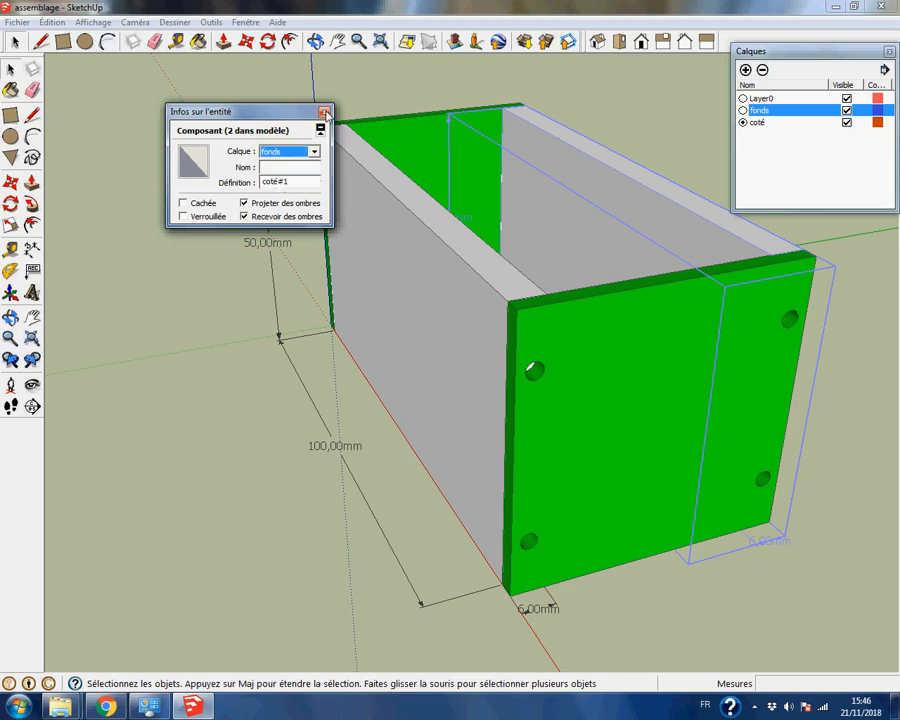
left_click_drag(230, 111, 161, 93)
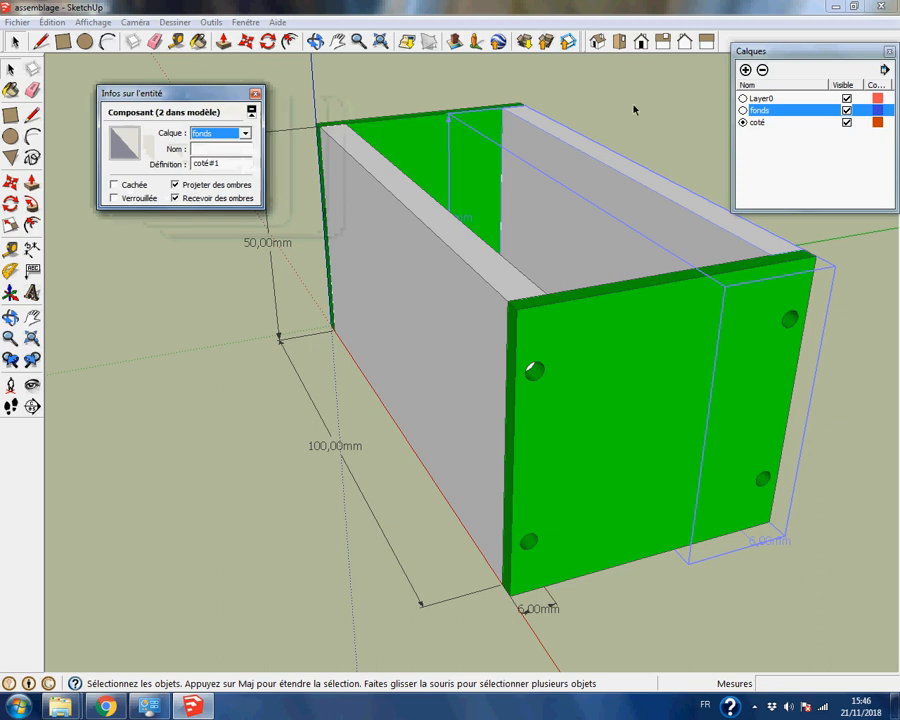
Step: Turn on colour by layer and assign the selected side panel back to the coté layer
left_click(884, 69)
left_click(836, 110)
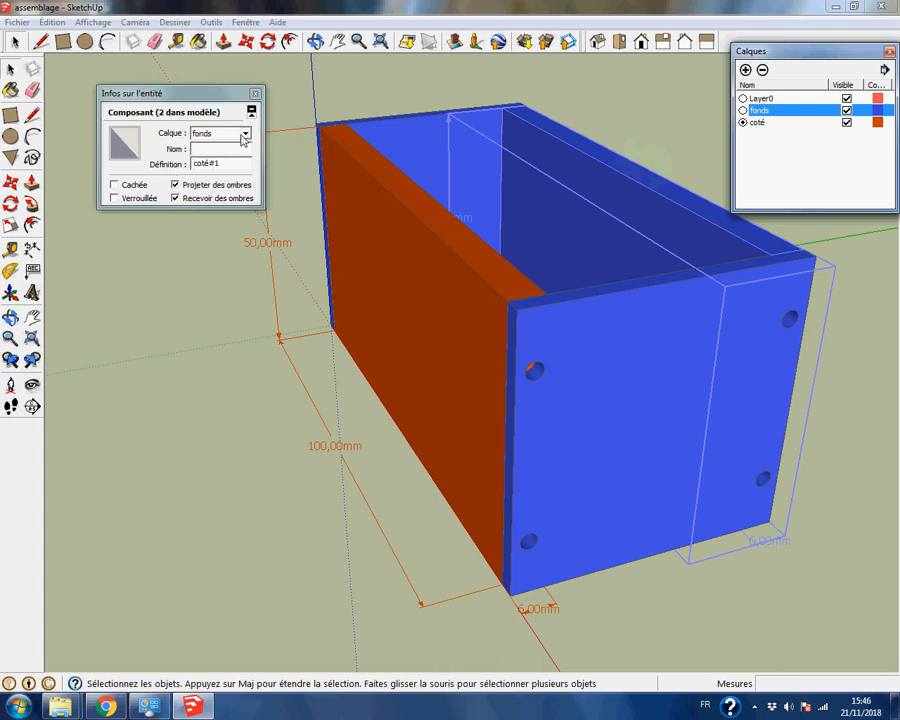
left_click(244, 133)
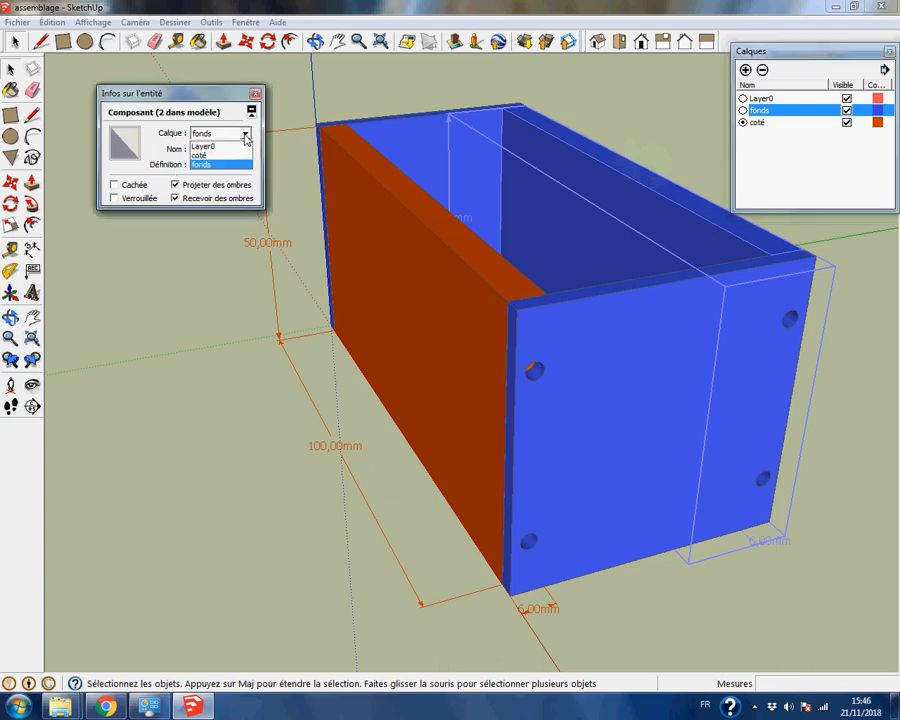
left_click(215, 155)
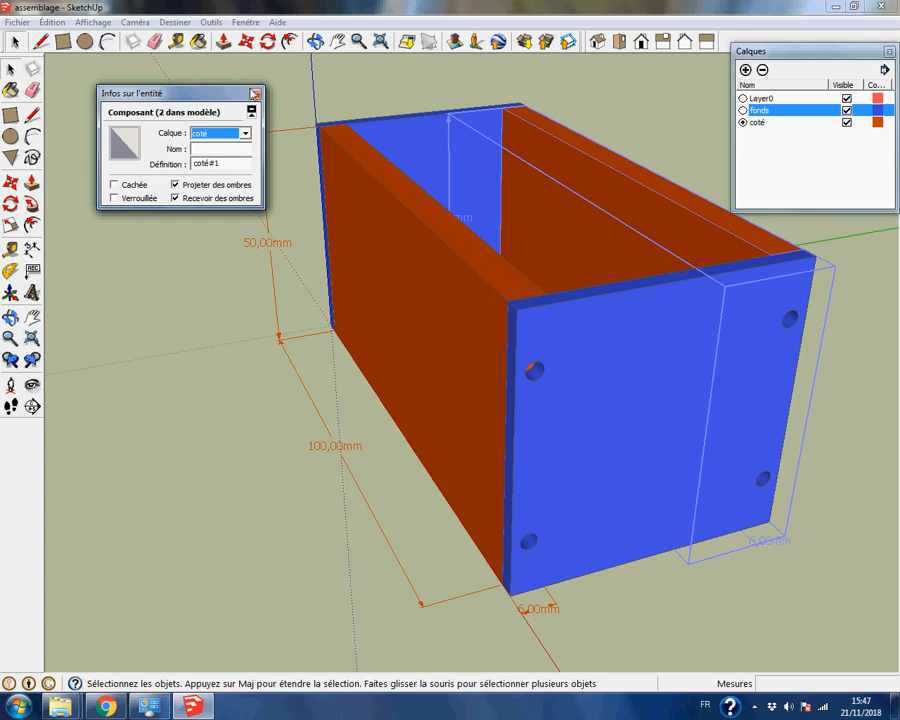
left_click(255, 93)
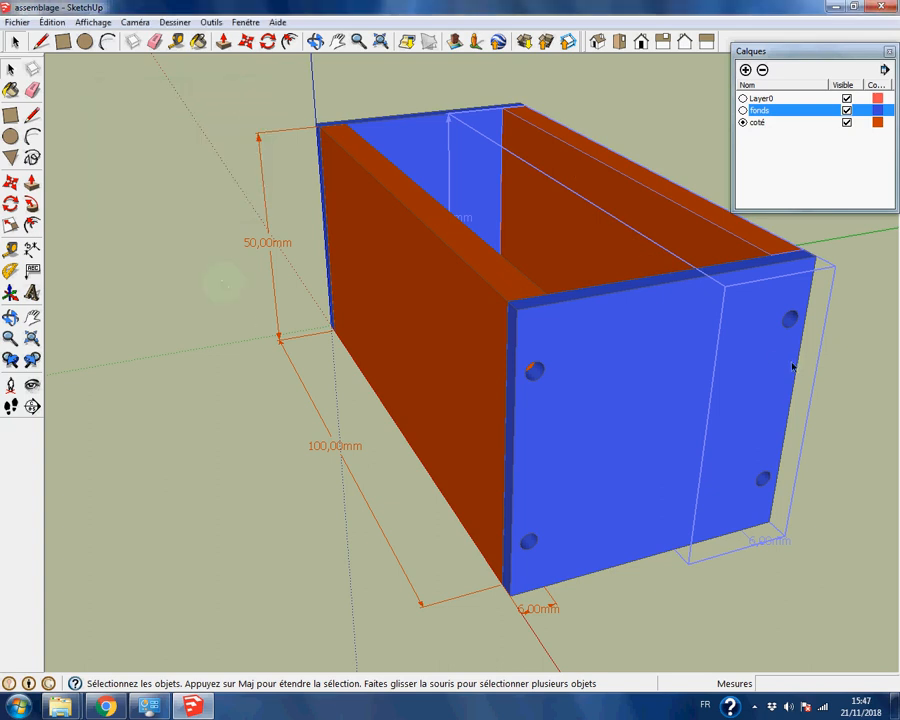